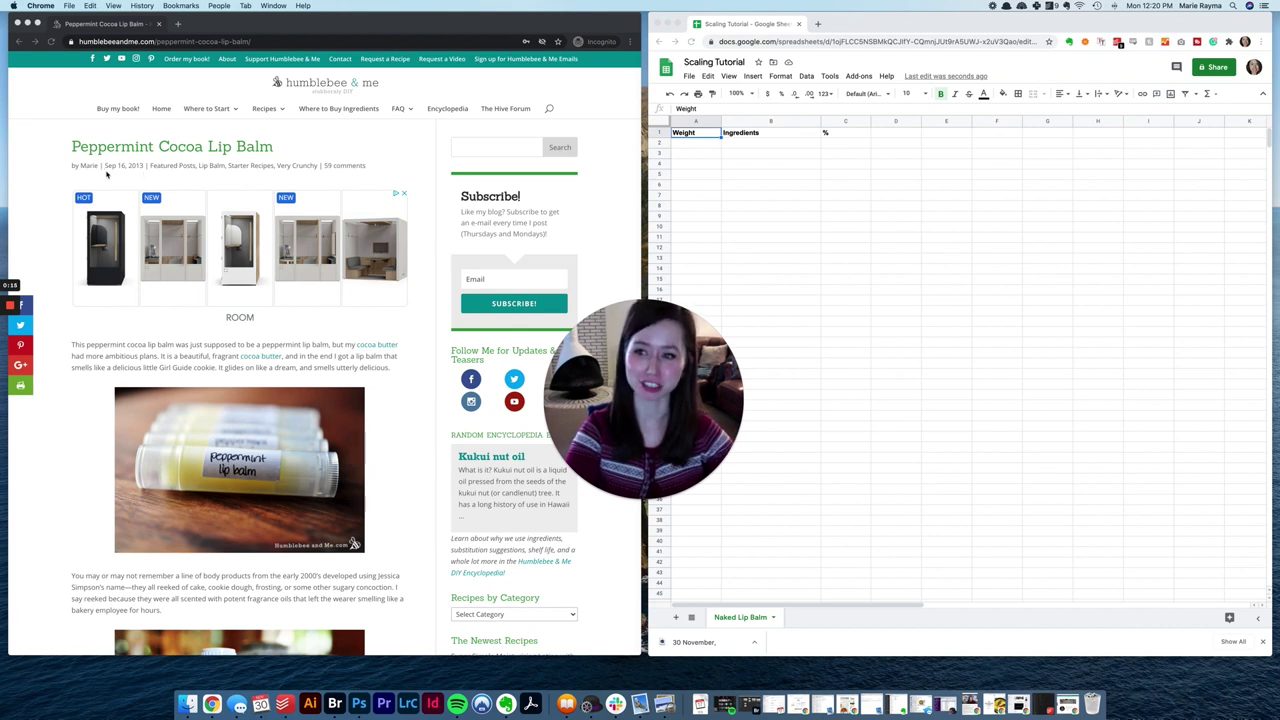
Scroll the Humblebee & Me post down to the Peppermint Cocoa Lip Balm recipe card
{"action": "scroll", "coordinate": [142, 174], "scroll_direction": "down", "scroll_amount": 10}
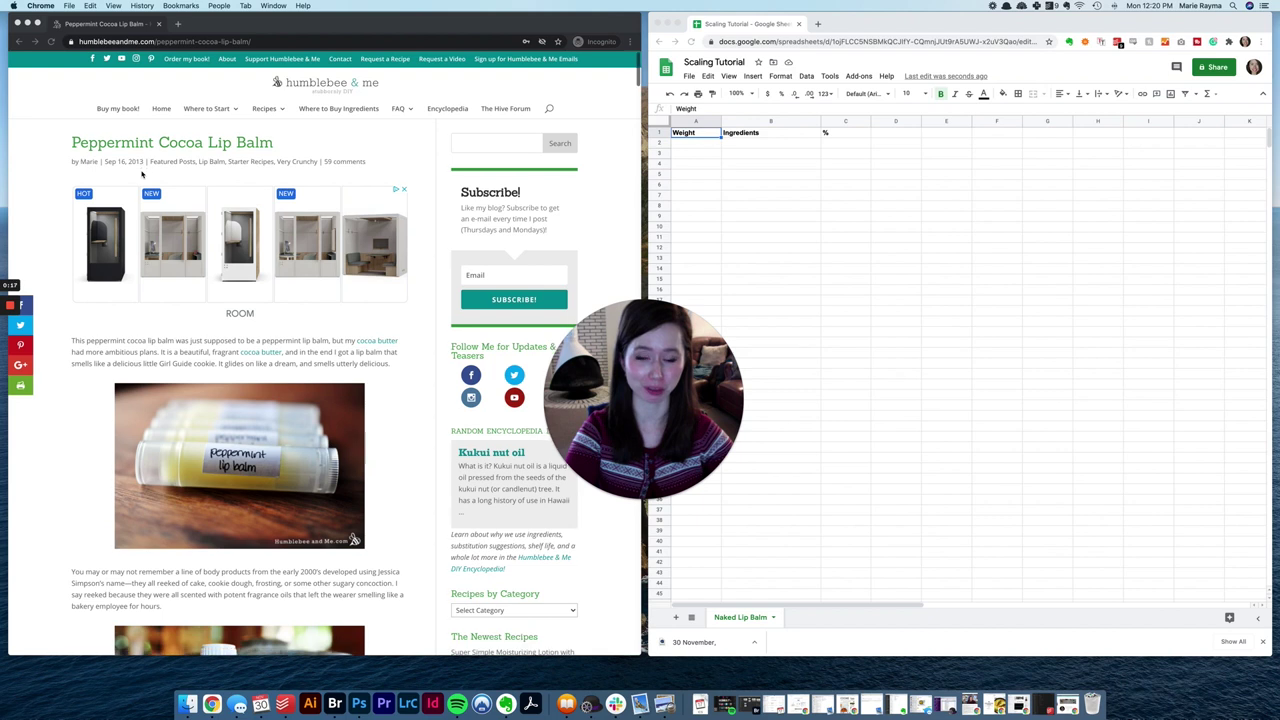
{"action": "scroll", "coordinate": [142, 174], "scroll_direction": "down", "scroll_amount": 2}
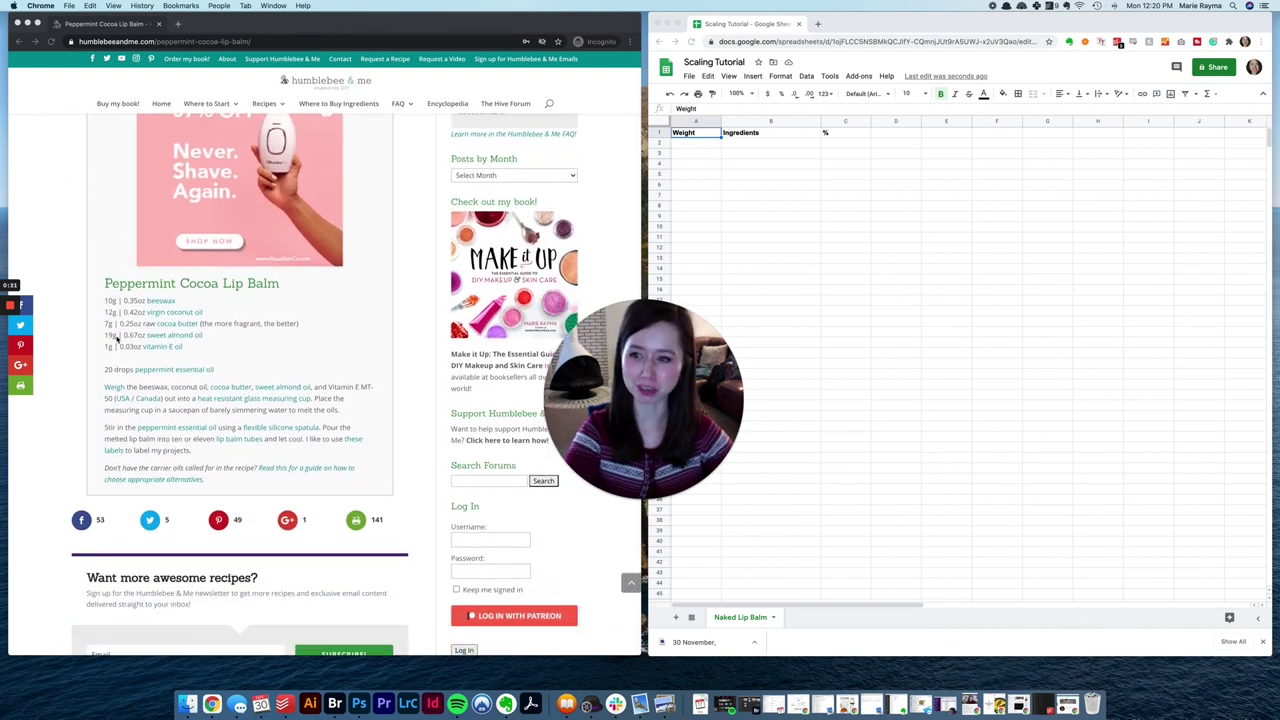
{"action": "scroll", "coordinate": [93, 344], "scroll_direction": "down", "scroll_amount": 1}
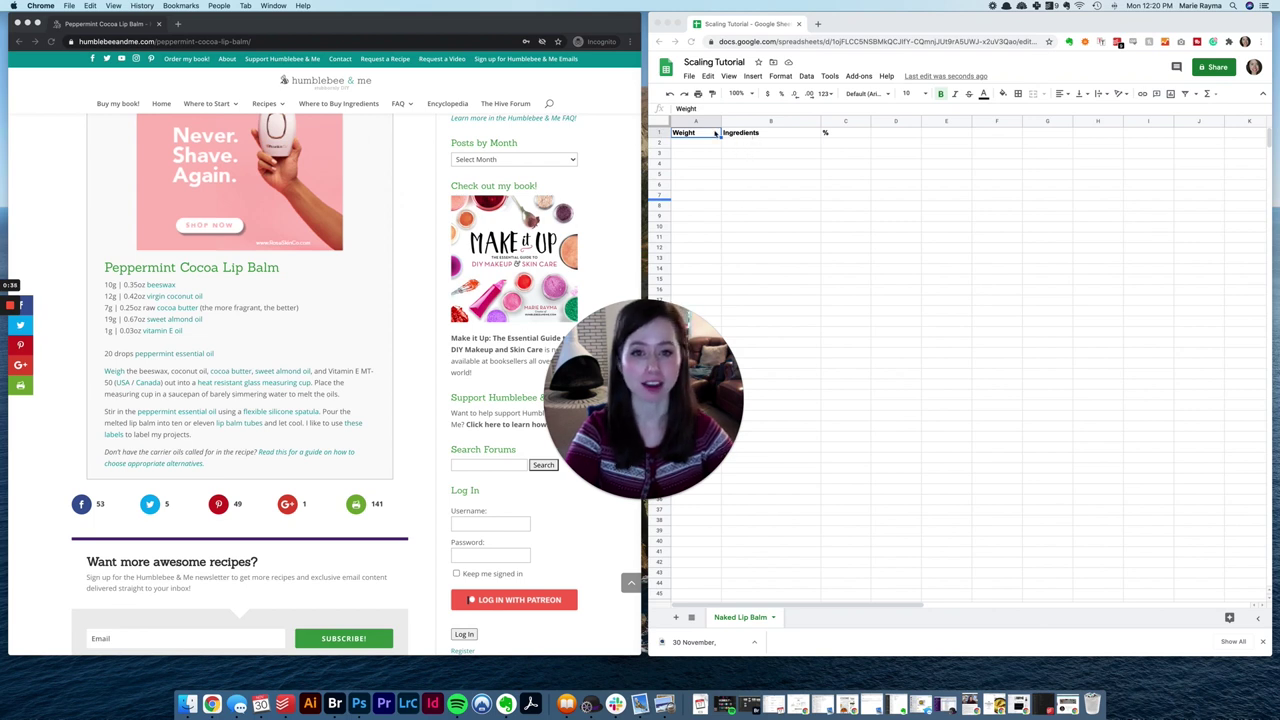
Enter weights 10, 12, 7, 19 and 1 in A2:A6 for Beeswax through Vitamin E
{"action": "left_click", "coordinate": [772, 146]}
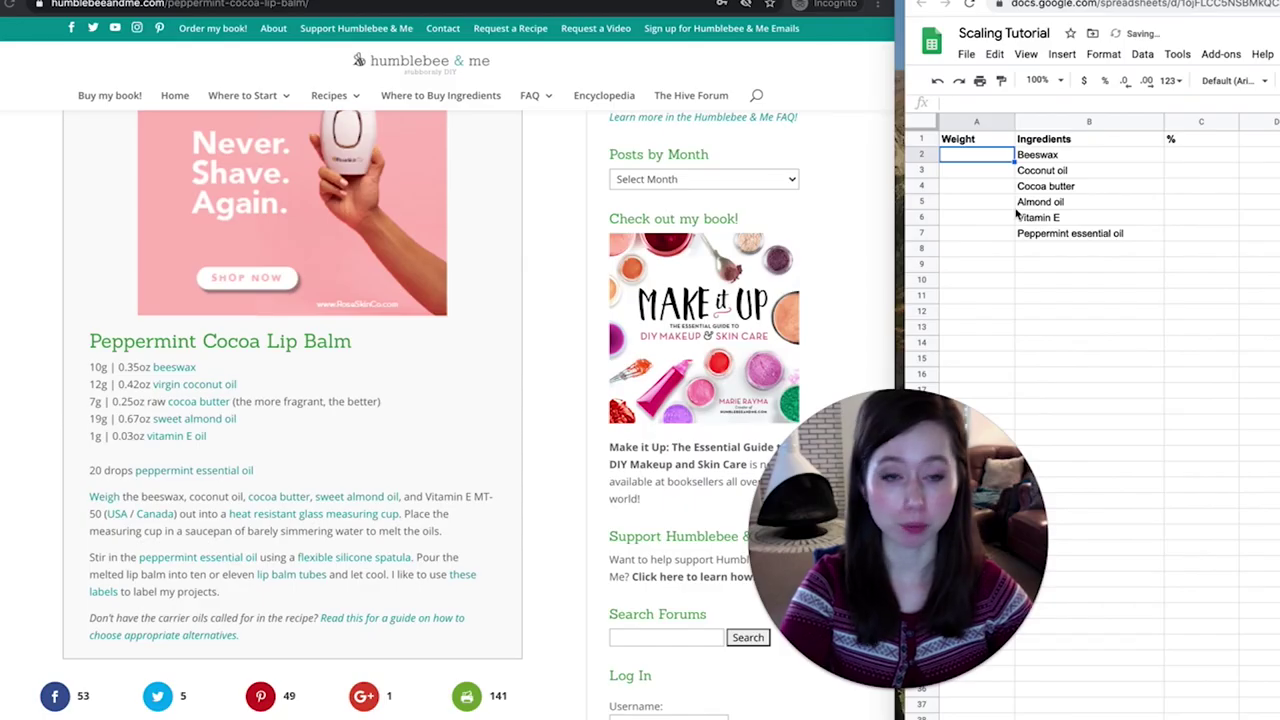
{"action": "type", "text": "10"}
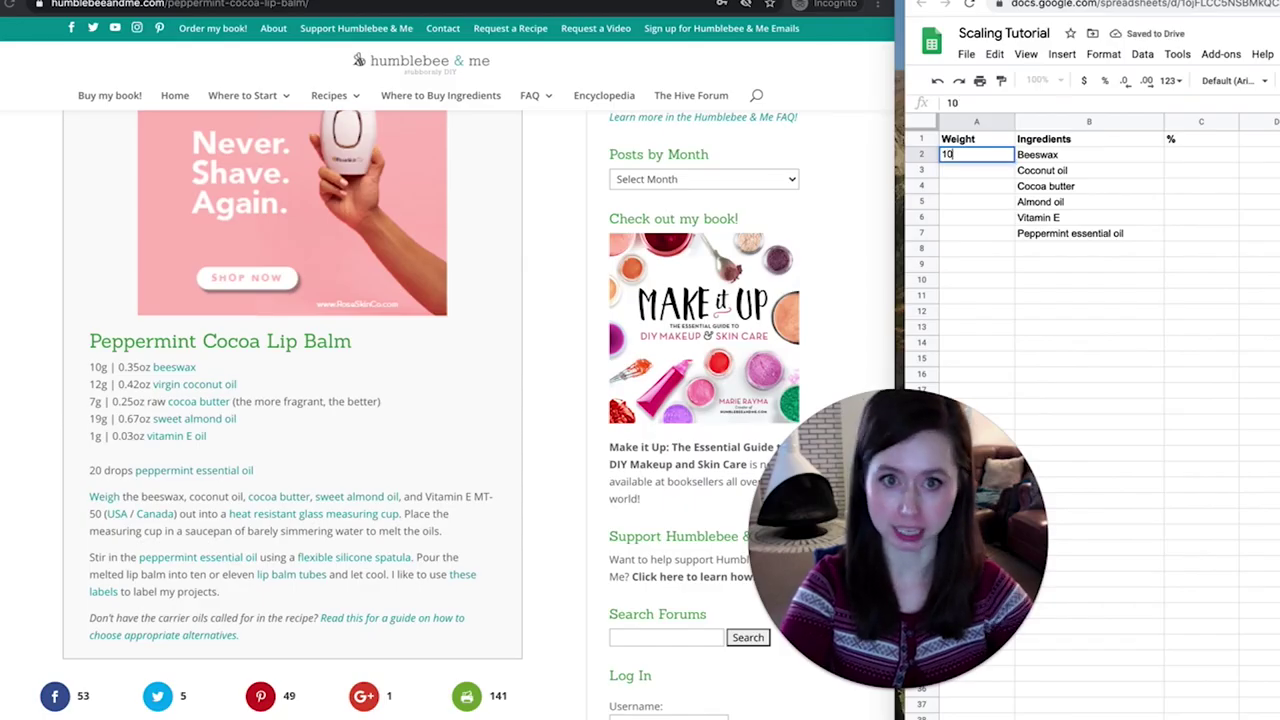
{"action": "key", "text": "Return"}
{"action": "type", "text": "1"}
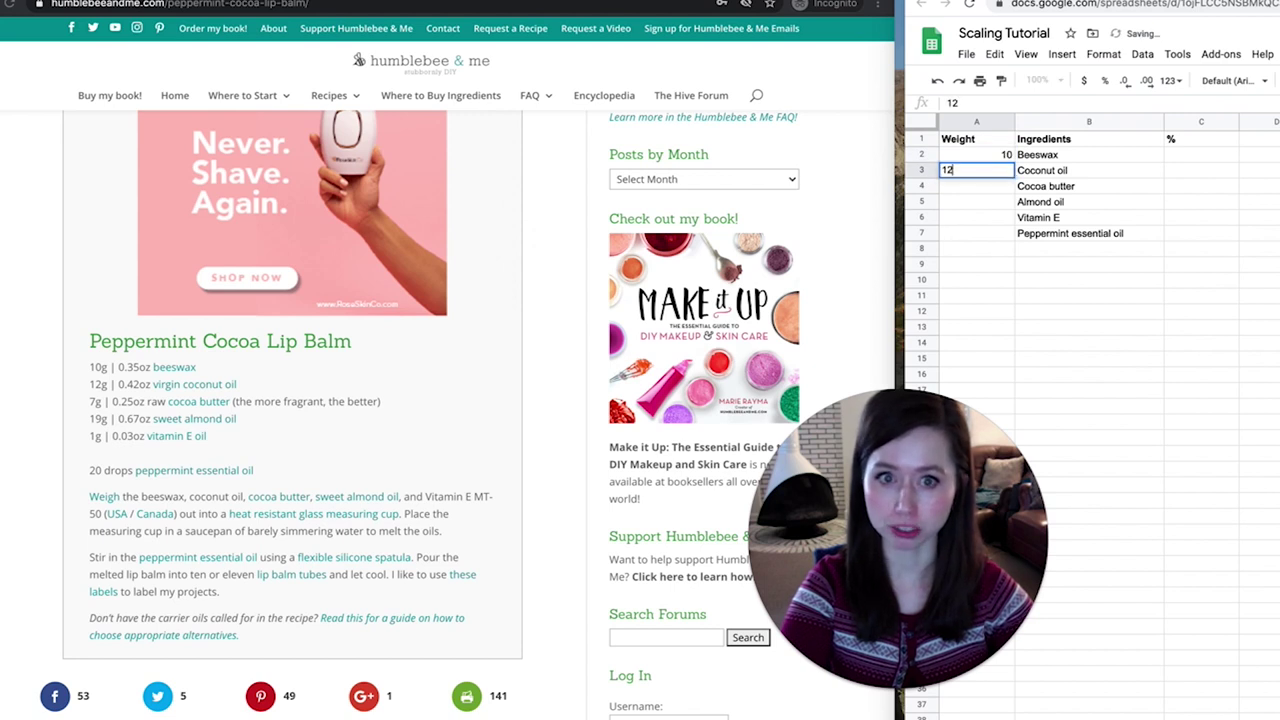
{"action": "type", "text": "2"}
{"action": "key", "text": "Return"}
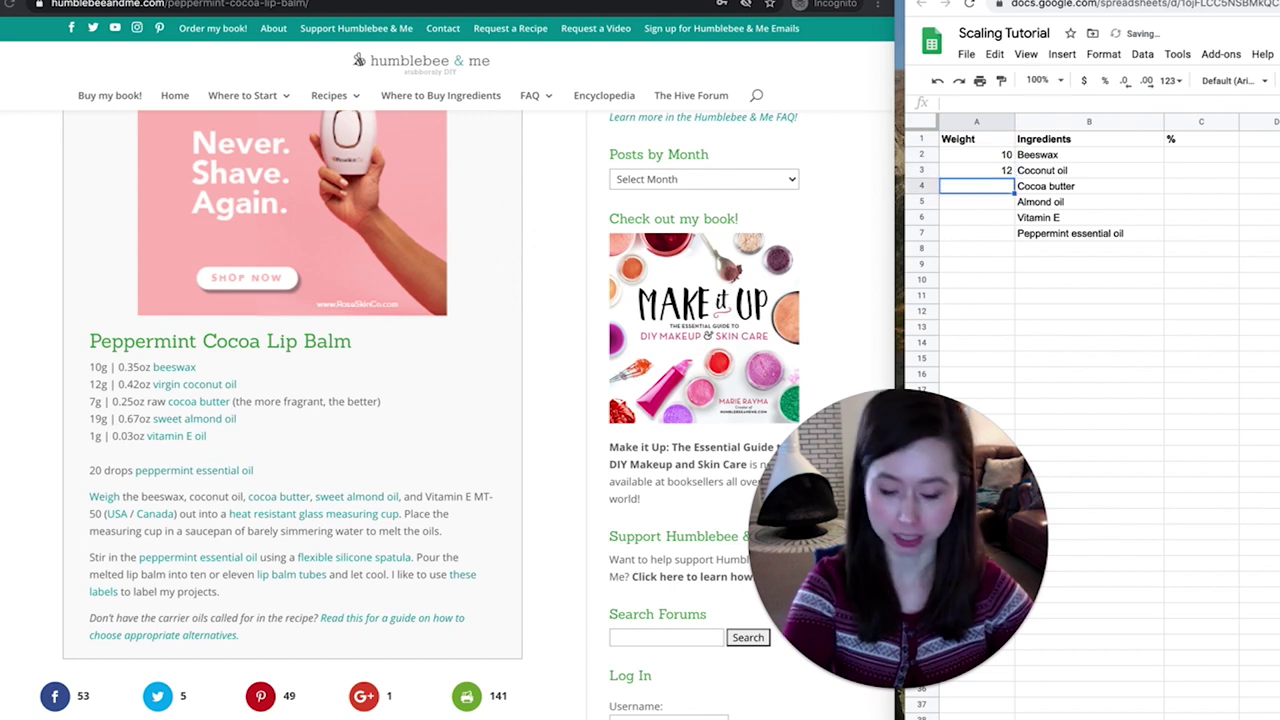
{"action": "type", "text": "7"}
{"action": "key", "text": "Return"}
{"action": "type", "text": "19"}
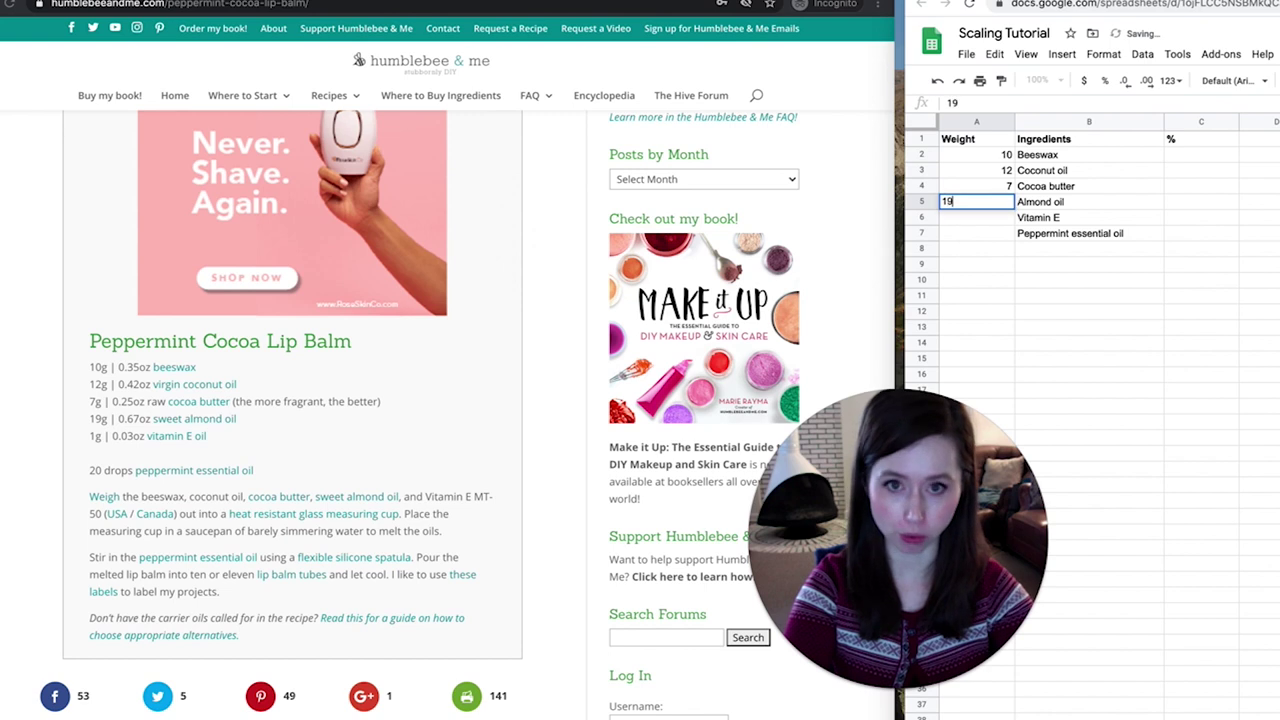
{"action": "key", "text": "Return"}
{"action": "type", "text": "1"}
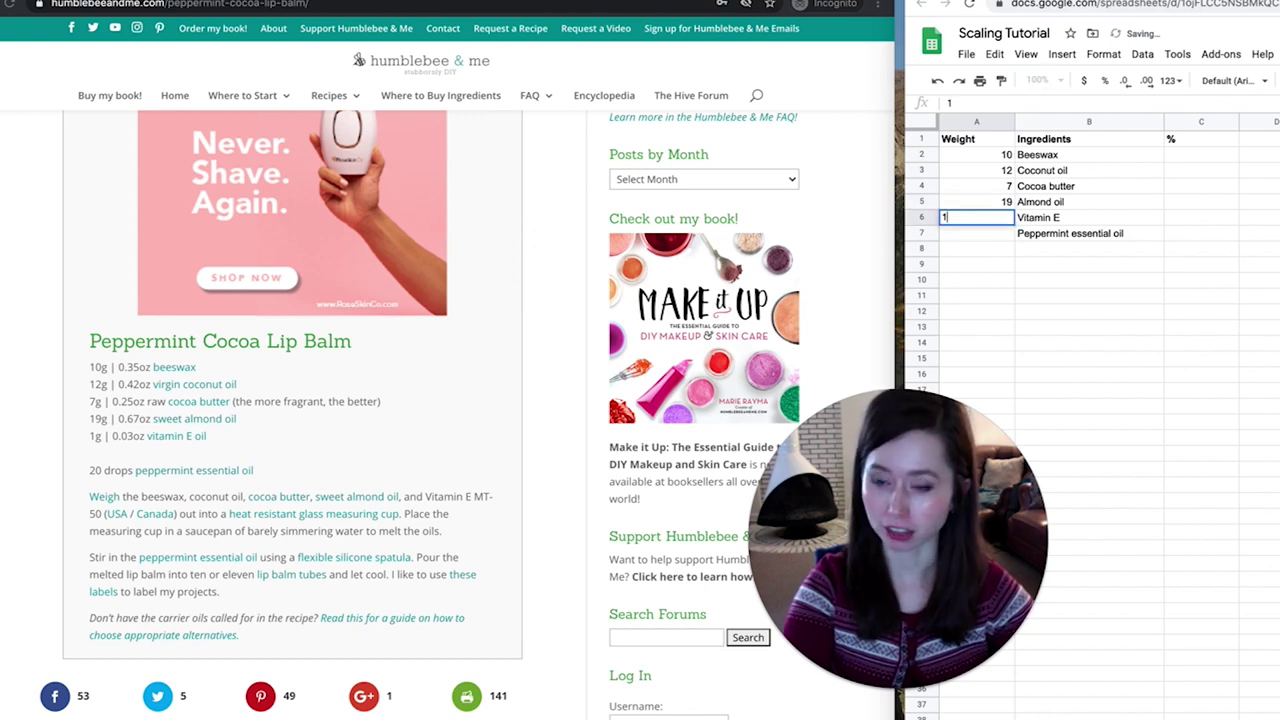
{"action": "key", "text": "Return"}
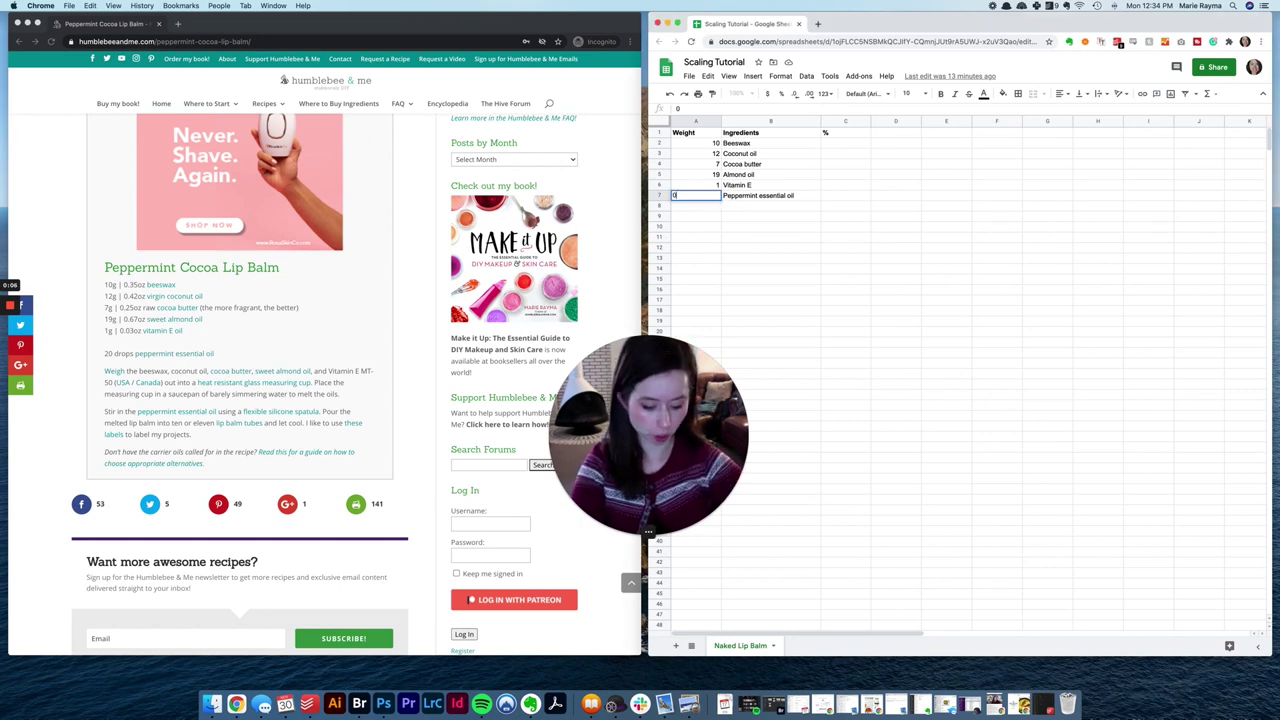
Set the peppermint essential oil weight to 0.74
{"action": "key", "text": "Return"}
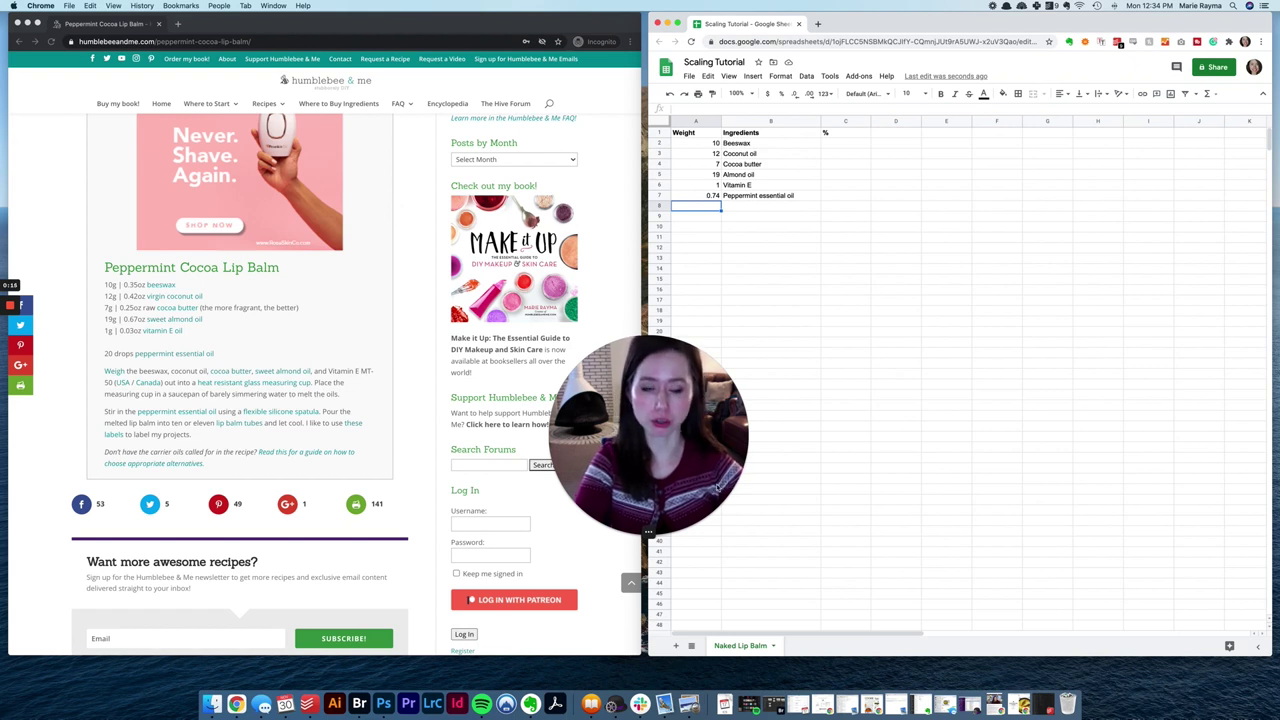
{"action": "scroll", "coordinate": [764, 478], "scroll_direction": "down", "scroll_amount": 1}
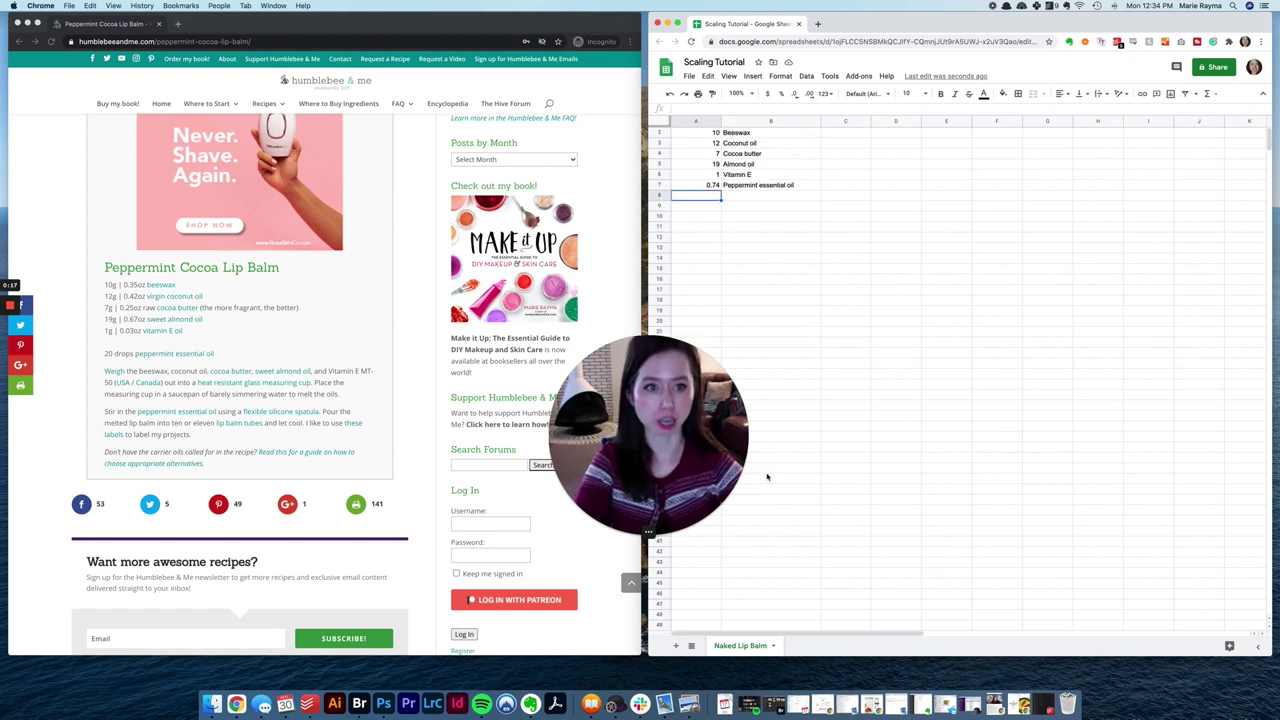
{"action": "scroll", "coordinate": [800, 415], "scroll_direction": "up", "scroll_amount": 1}
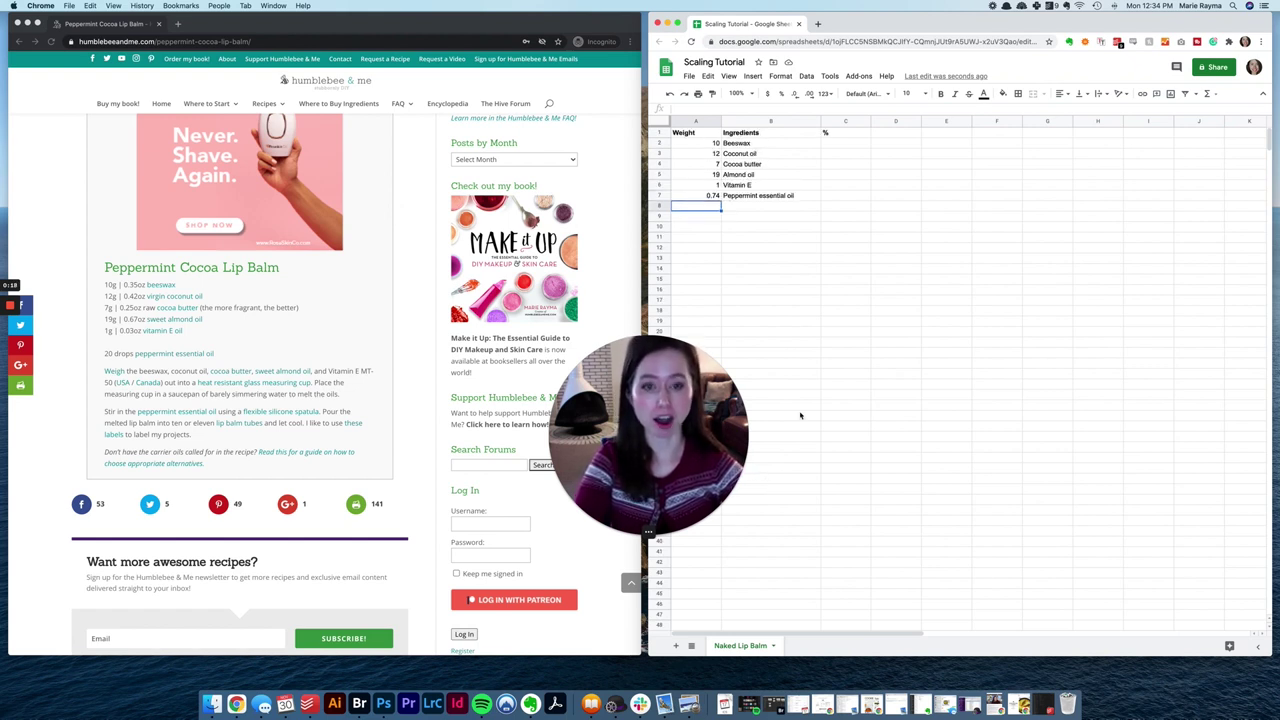
Add the headings Beeswax and 1 tbsp in E1:F1
{"action": "left_click", "coordinate": [951, 133]}
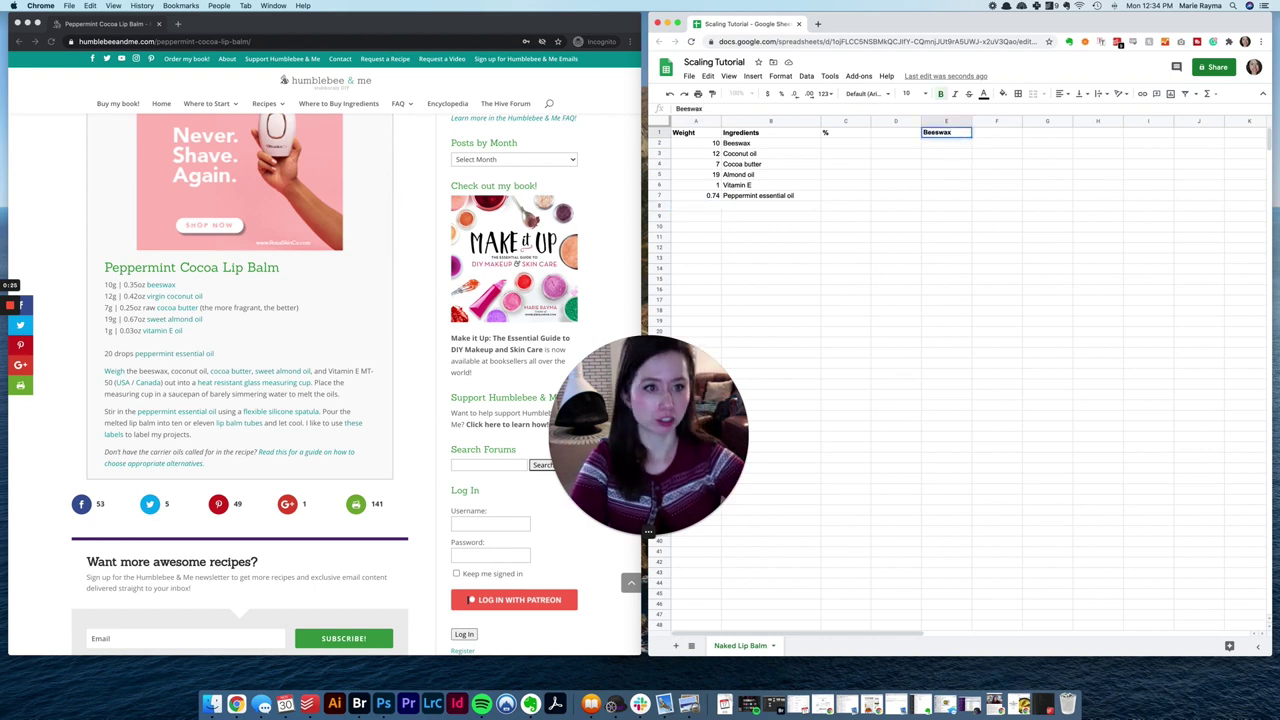
{"action": "key", "text": "Tab"}
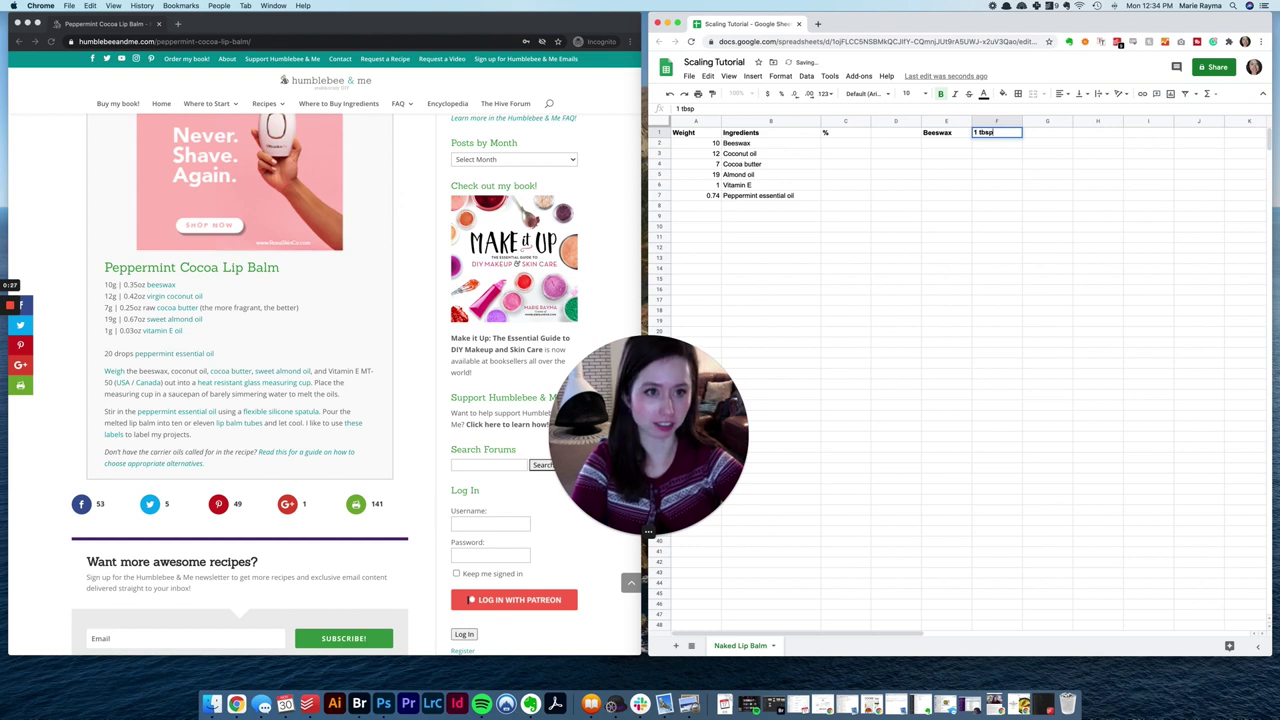
{"action": "key", "text": "Return"}
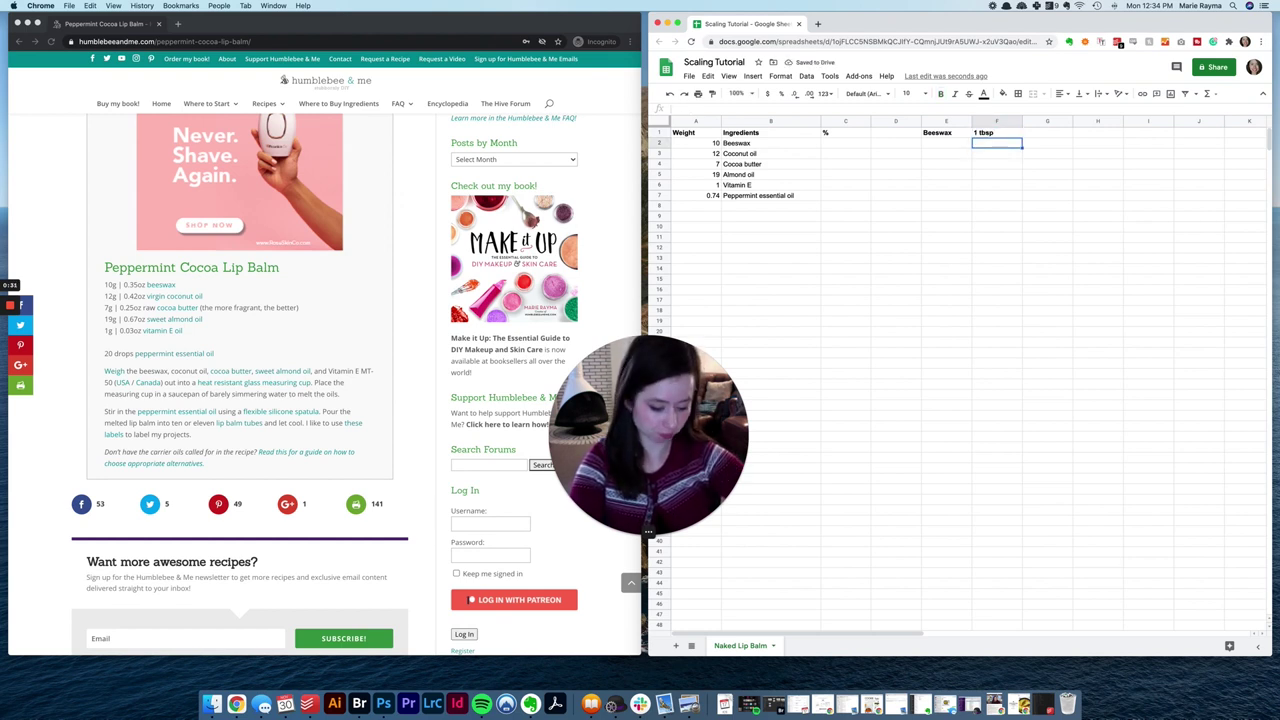
Record five beeswax tablespoon weighings: 4.41, 4.71, 6.24, 5.32 and 5.76
{"action": "left_click", "coordinate": [946, 143]}
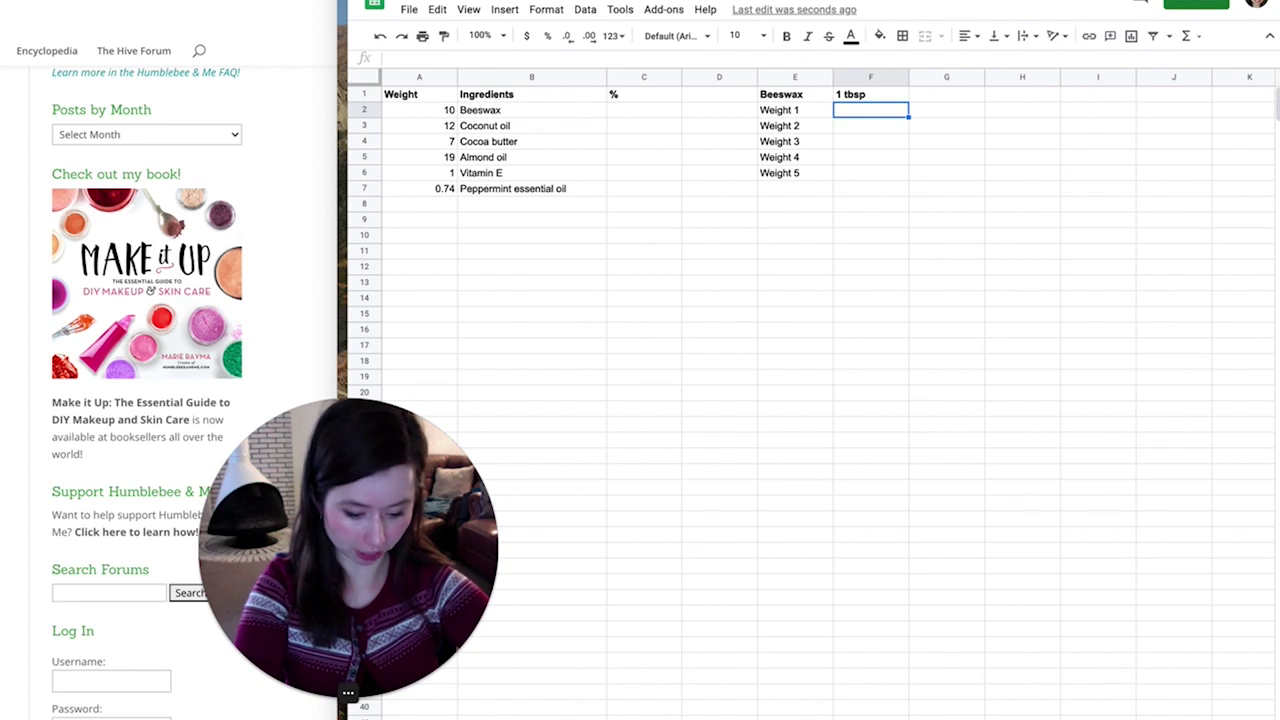
{"action": "type", "text": "4.41"}
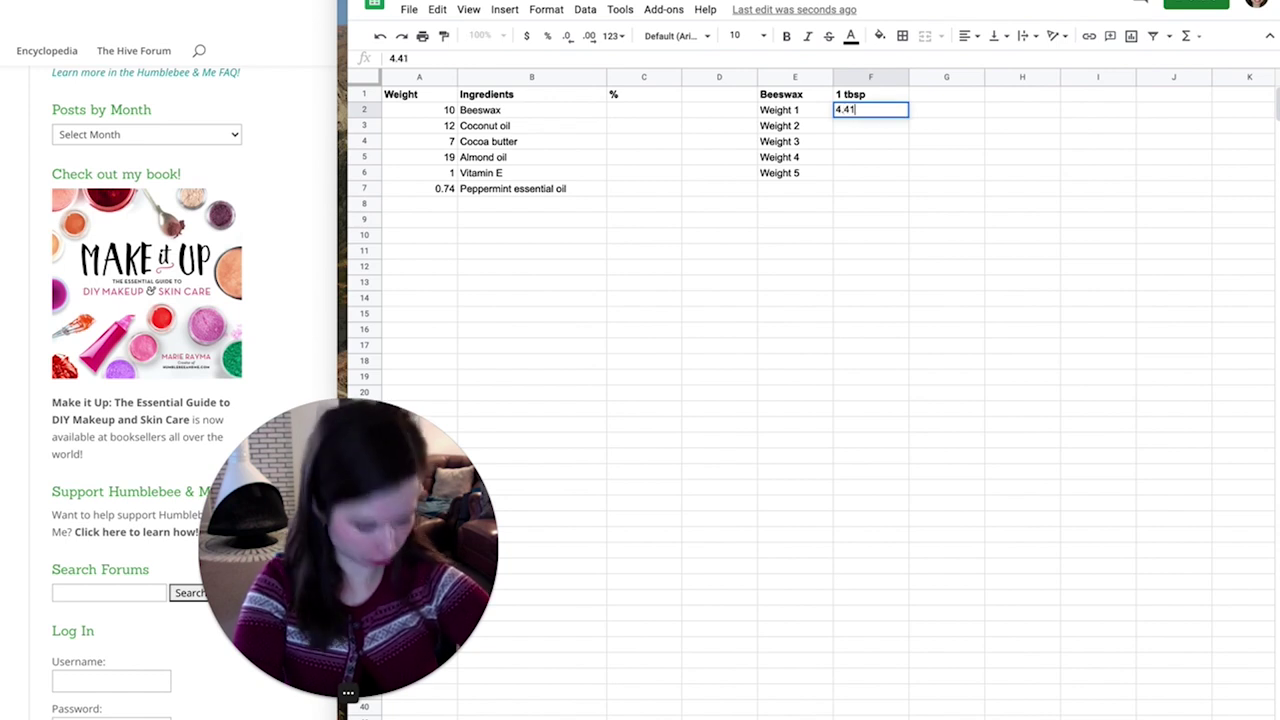
{"action": "key", "text": "Return"}
{"action": "type", "text": "4."}
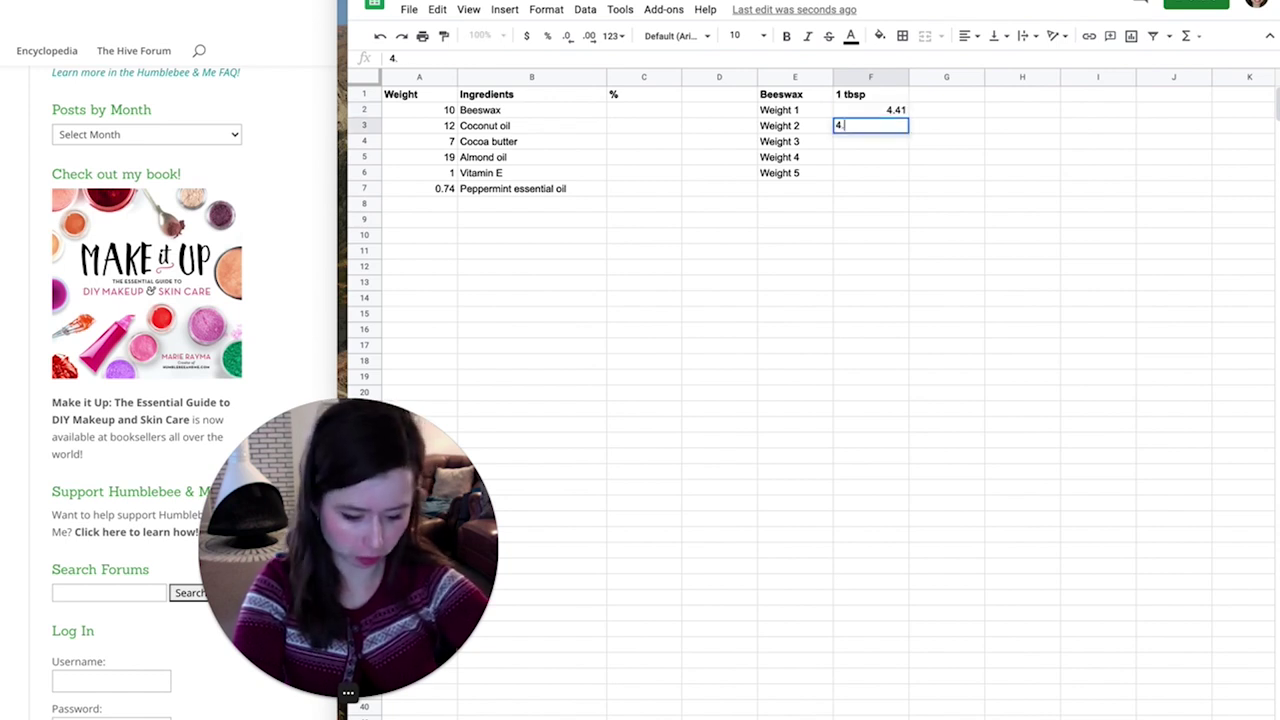
{"action": "type", "text": "71"}
{"action": "key", "text": "Return"}
{"action": "type", "text": "6.24"}
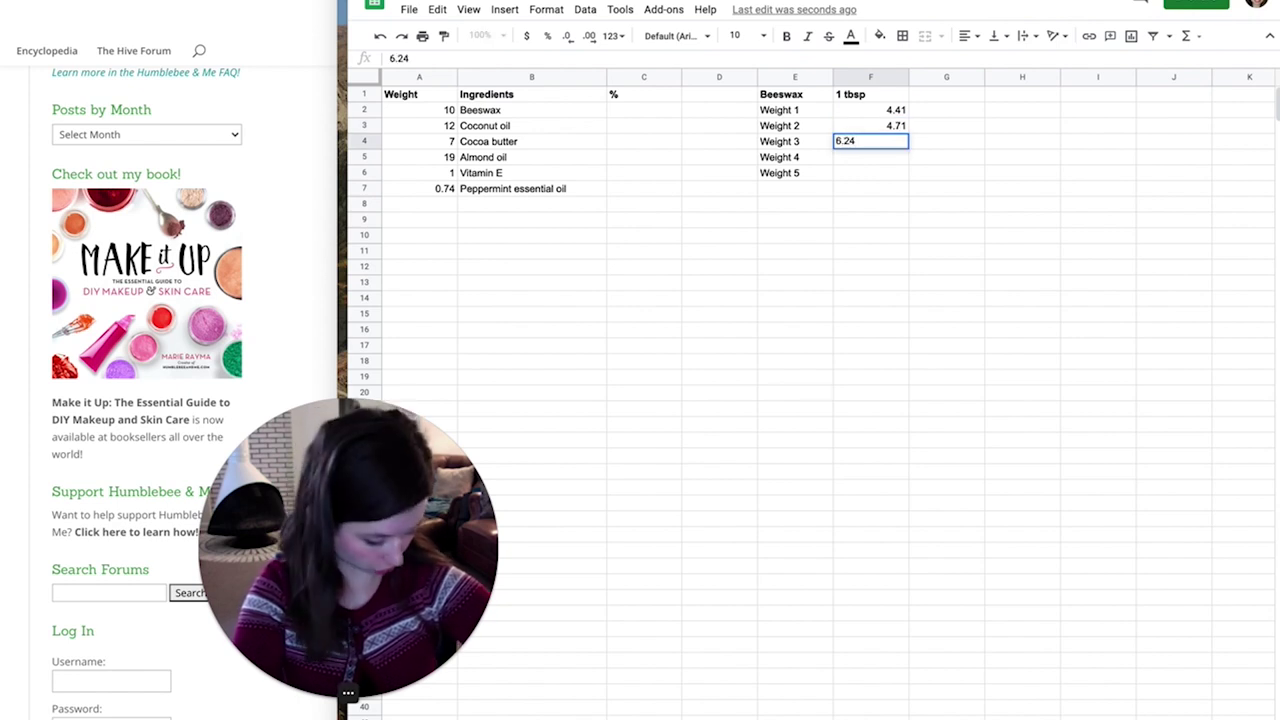
{"action": "key", "text": "Return"}
{"action": "type", "text": "5.32"}
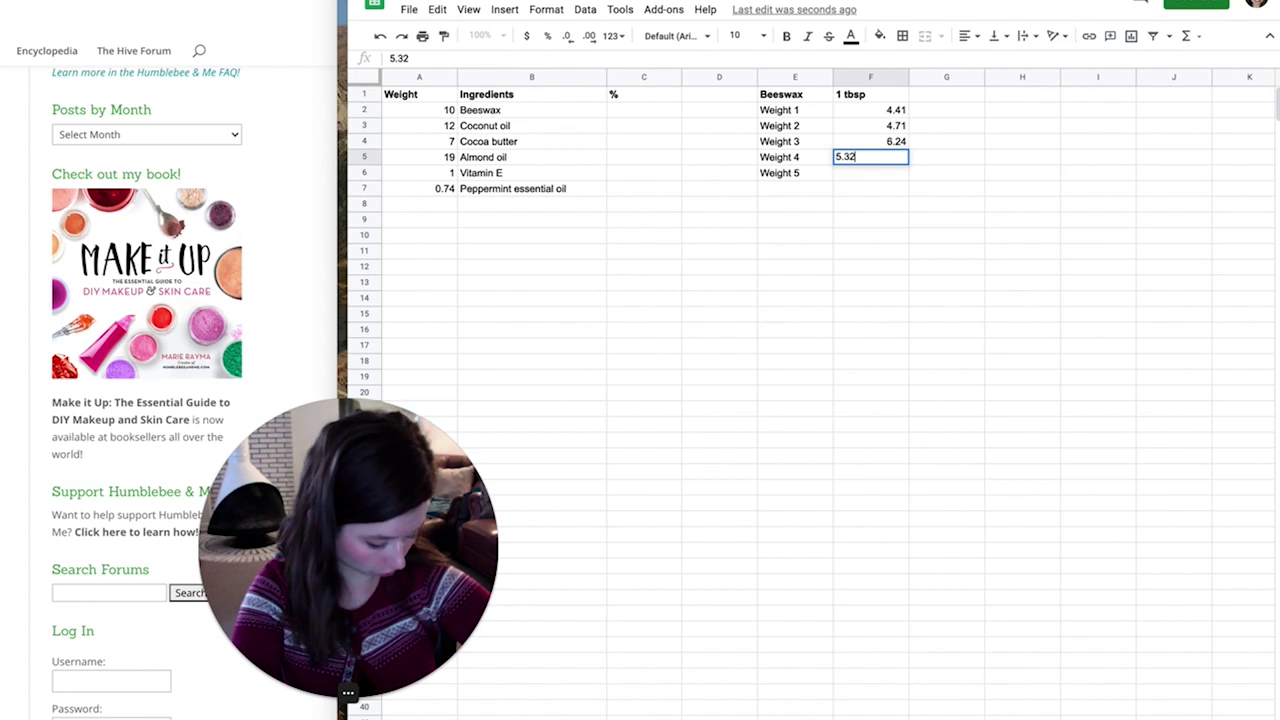
{"action": "key", "text": "Return"}
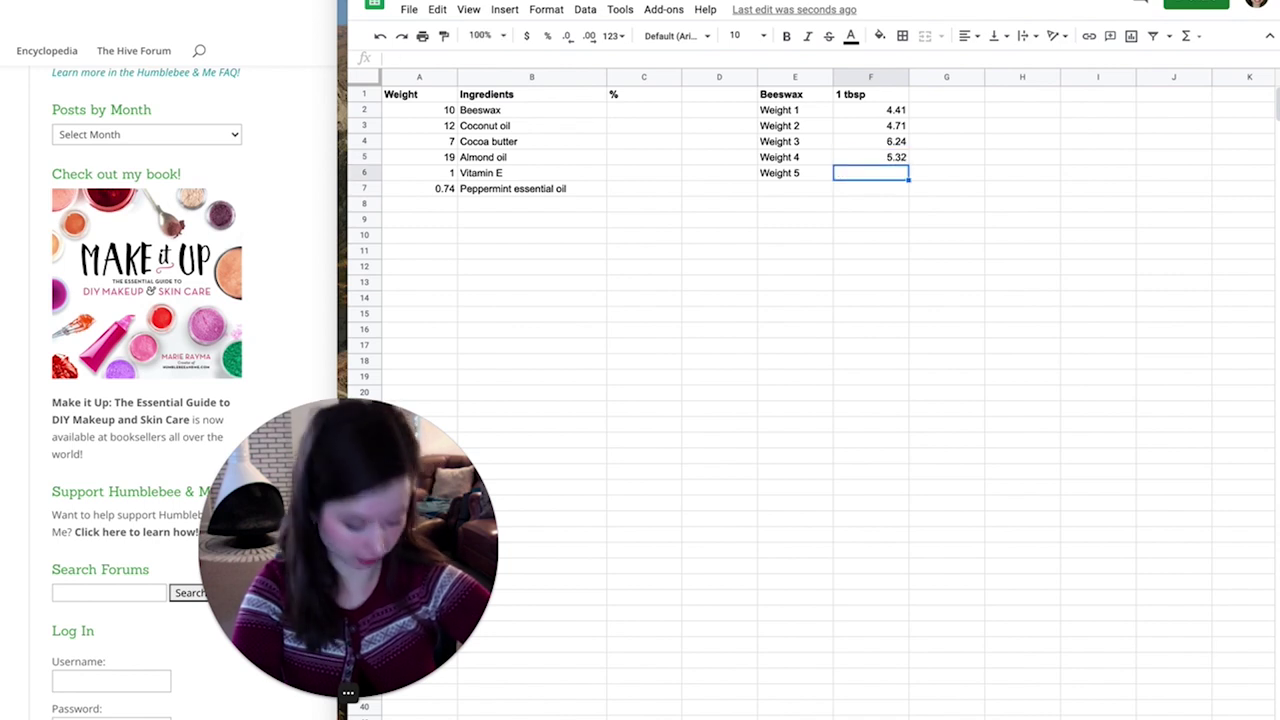
{"action": "type", "text": "5.76"}
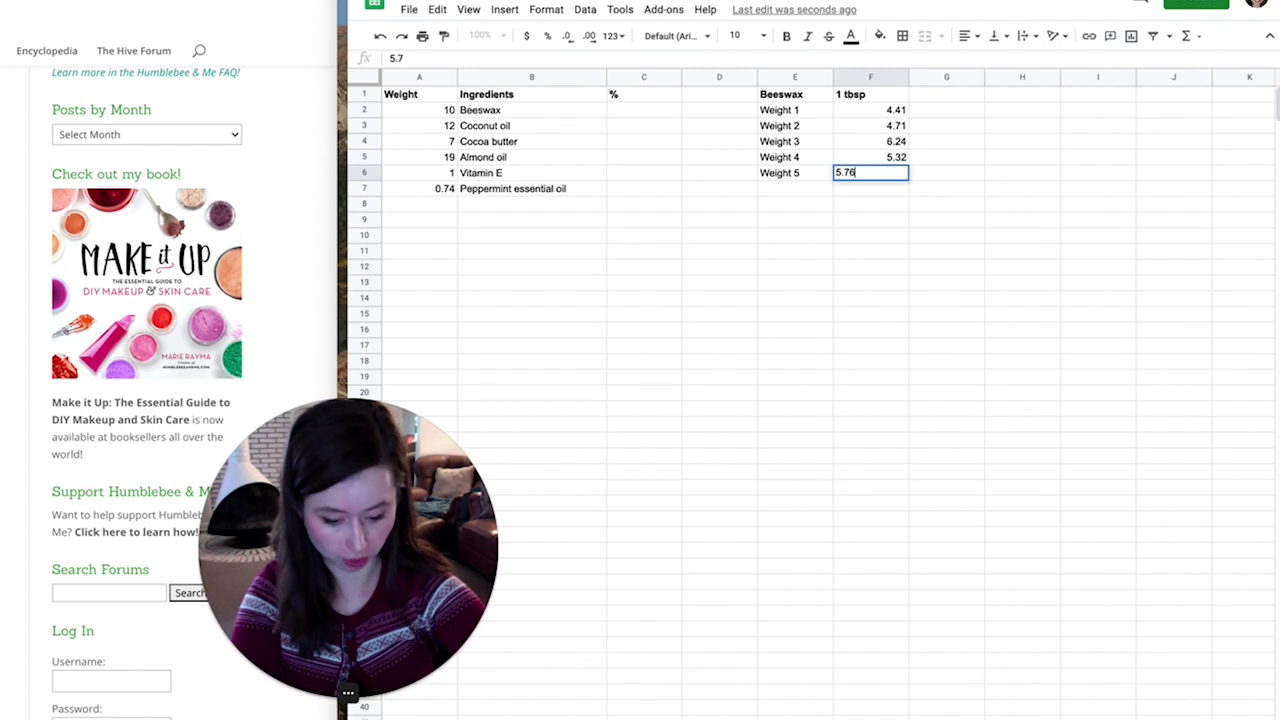
{"action": "key", "text": "Return"}
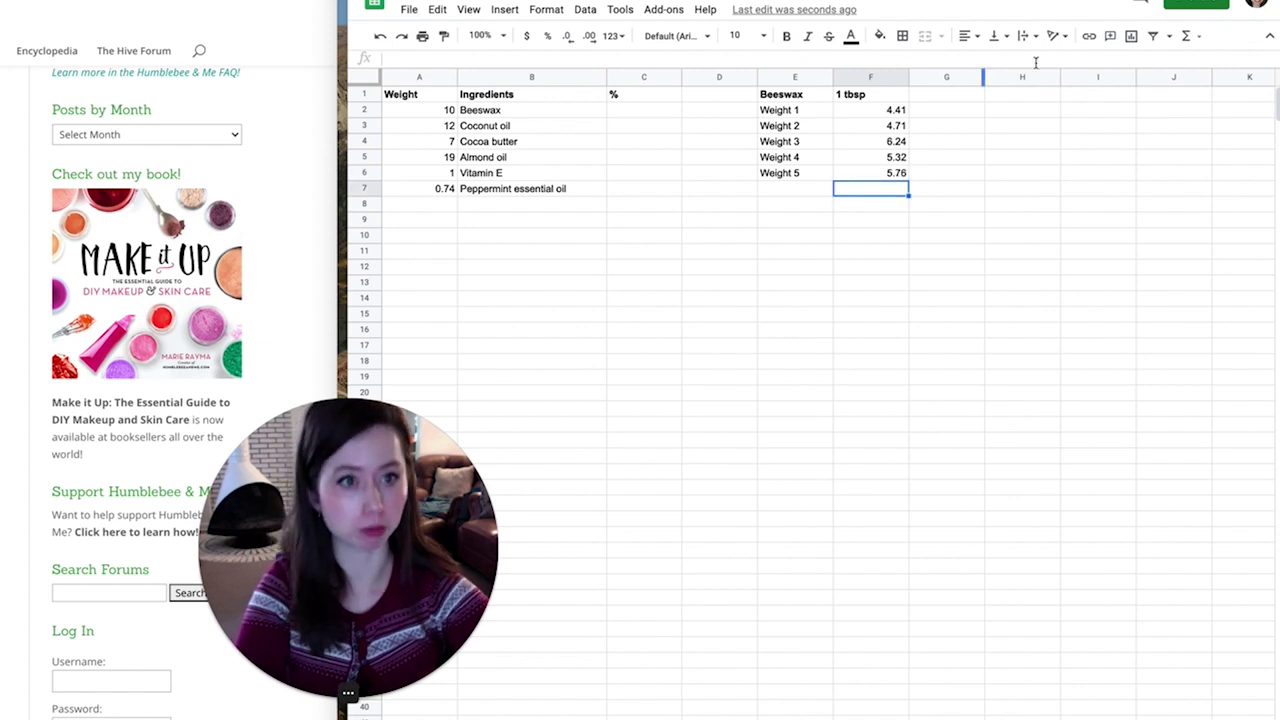
Select the five weighings in F2:F6
{"action": "left_click", "coordinate": [895, 144]}
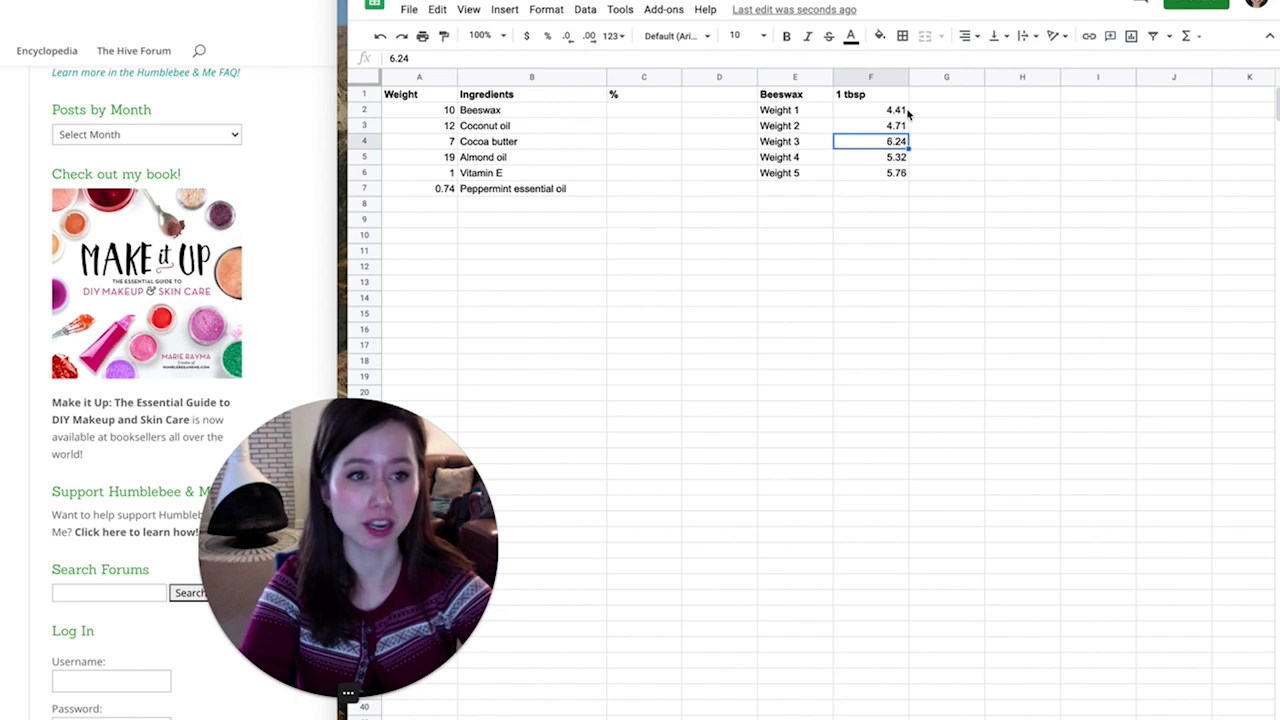
{"action": "left_click", "coordinate": [902, 111]}
{"action": "left_click", "coordinate": [902, 173], "text": "shift"}
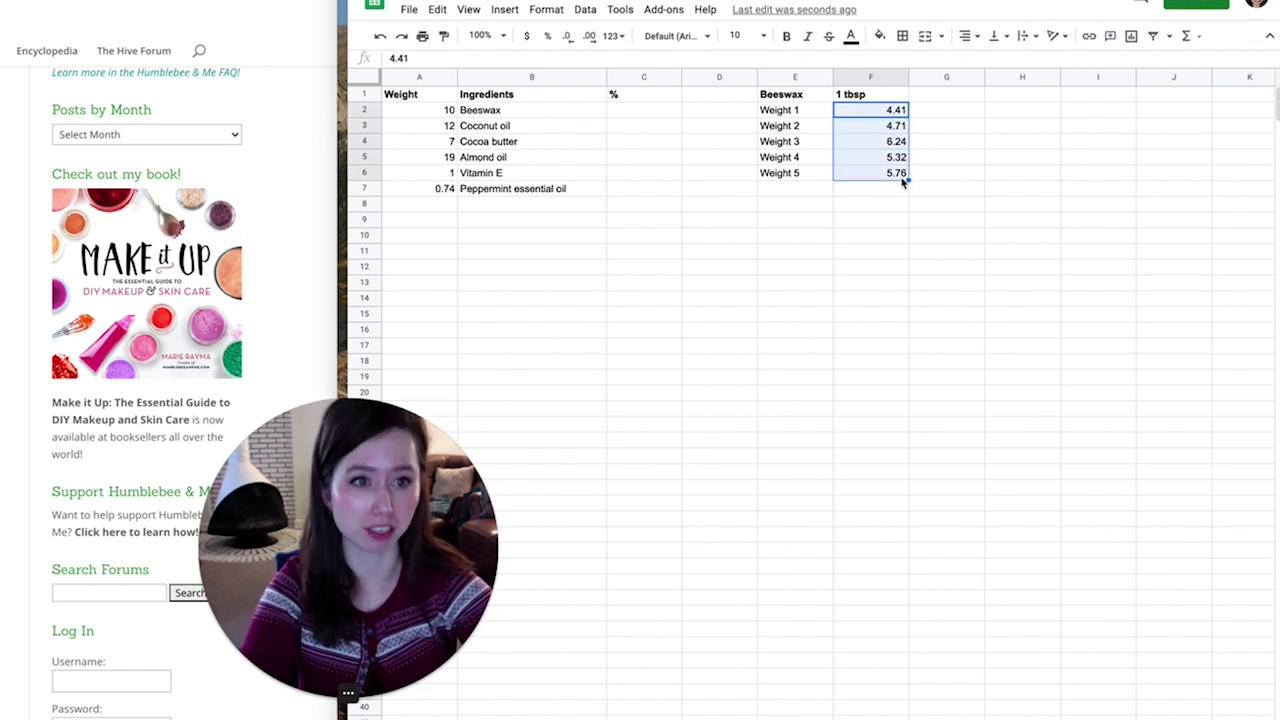
{"action": "left_click", "coordinate": [1189, 36]}
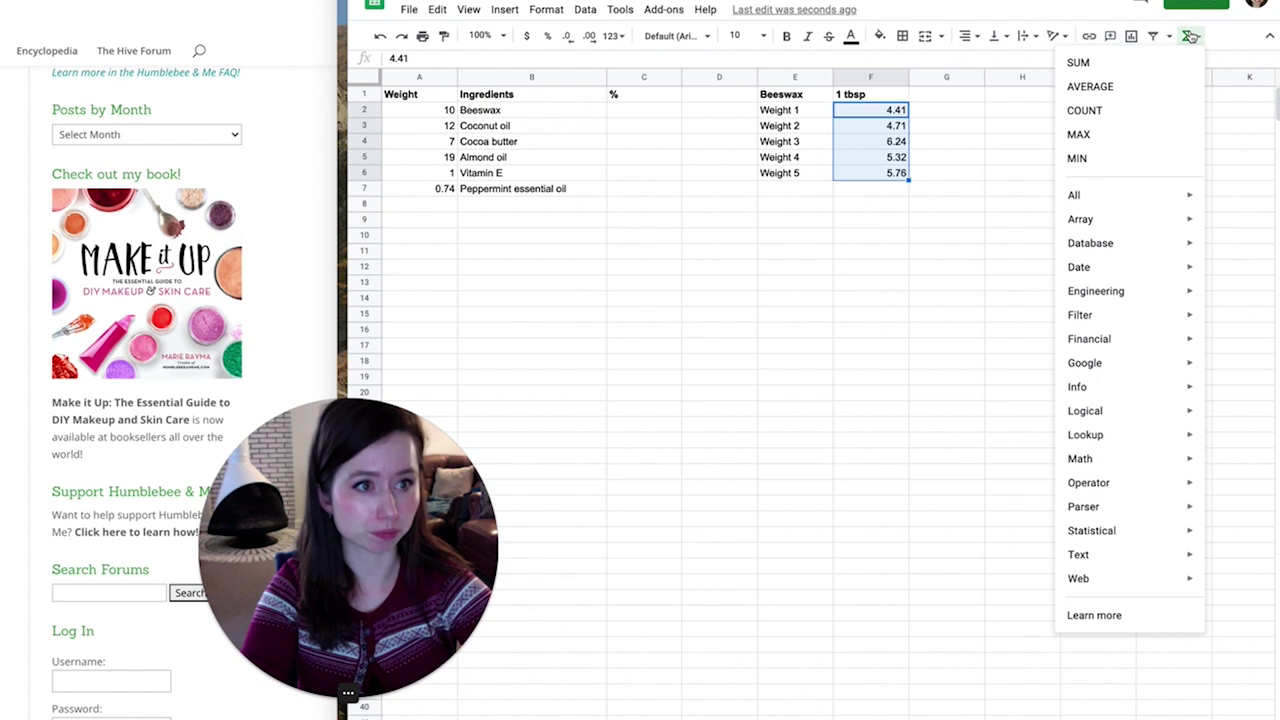
Place =AVERAGE(F2:F6) in F7, giving an average tablespoon weight of 5.288
{"action": "left_click", "coordinate": [1129, 91]}
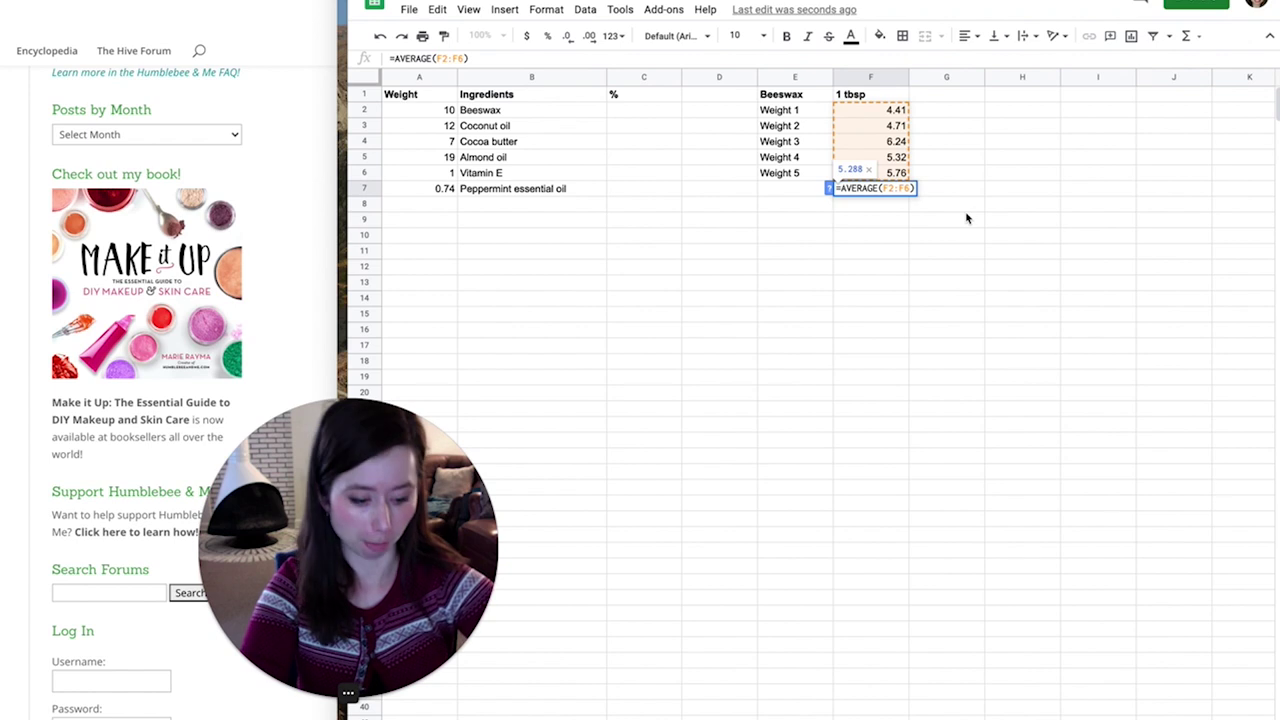
{"action": "key", "text": "Return"}
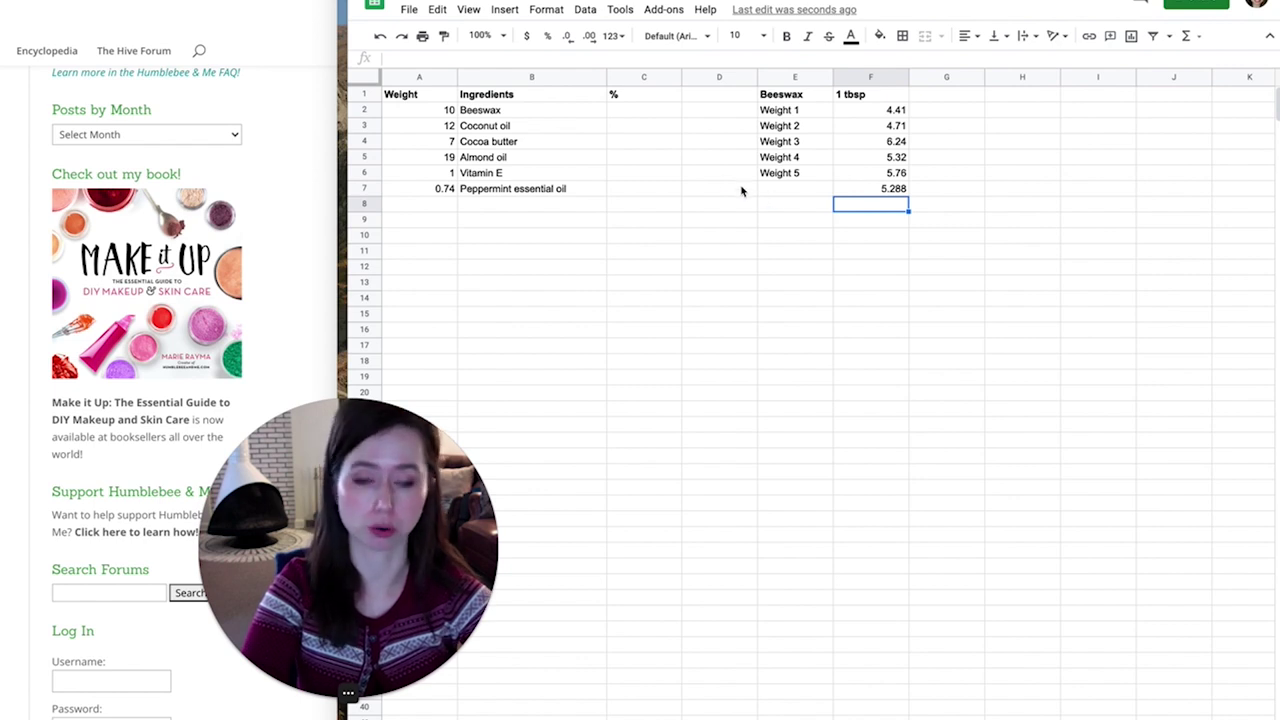
{"action": "left_click", "coordinate": [447, 113]}
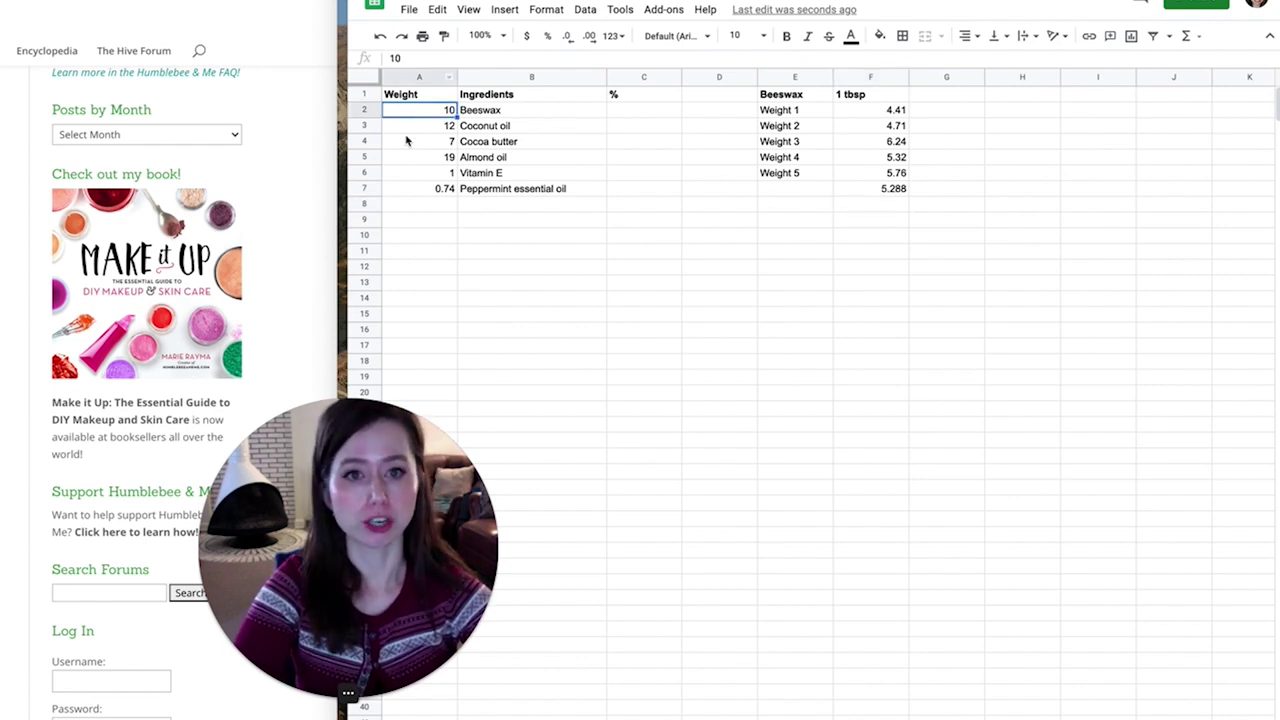
Sum the ingredient weights A2:A7 into A8, giving 49.74
{"action": "left_click", "coordinate": [436, 192], "text": "shift"}
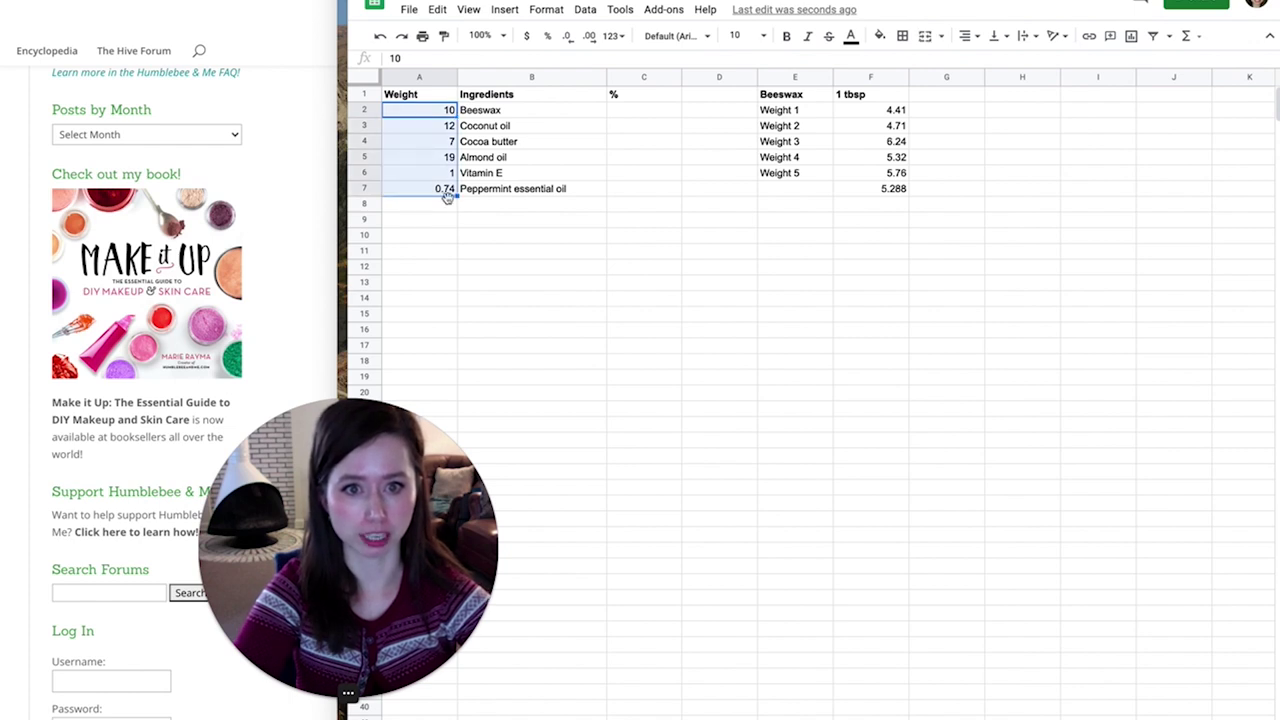
{"action": "left_click", "coordinate": [1190, 37]}
{"action": "left_click", "coordinate": [1080, 62]}
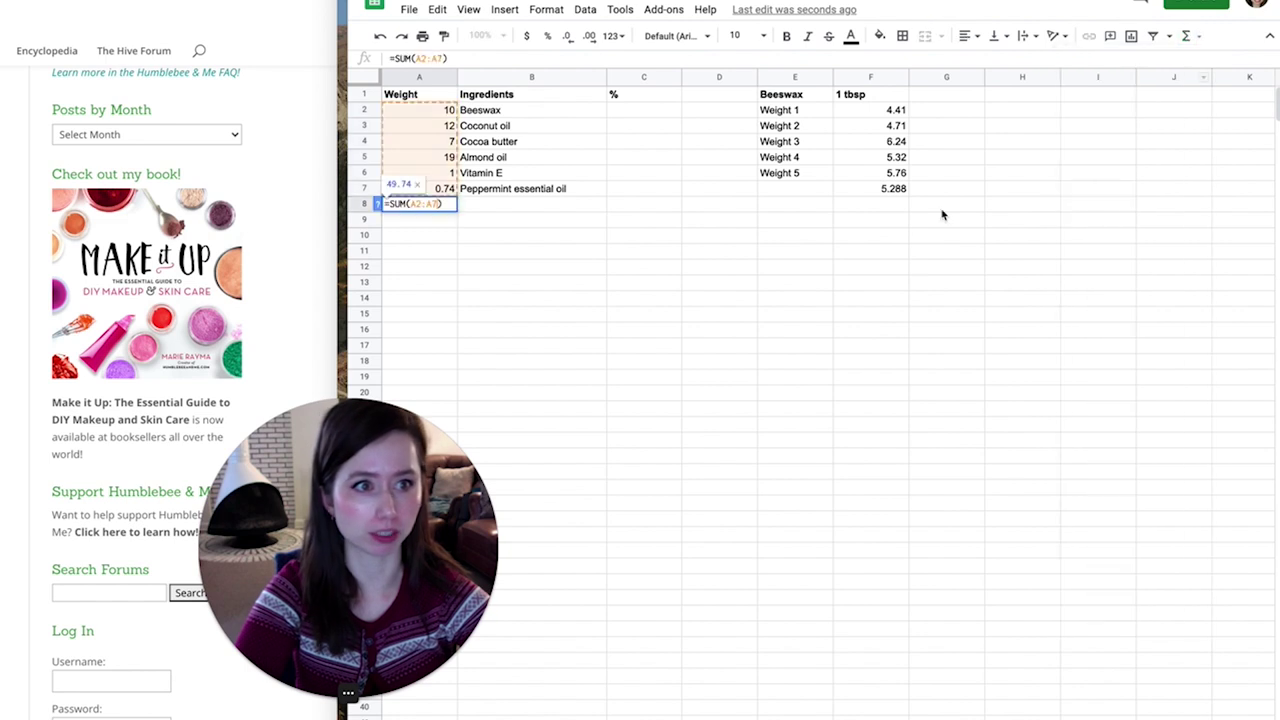
{"action": "key", "text": "Return"}
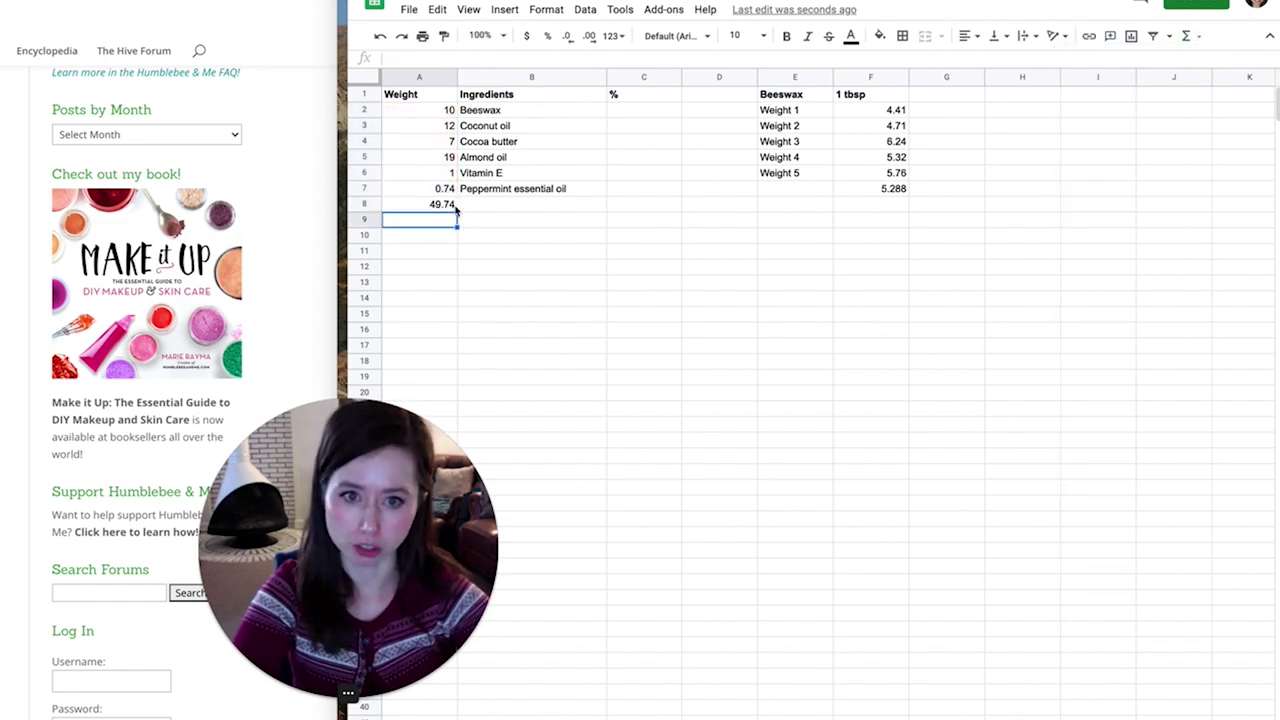
Enter =A2/$A$8 in C2 and autofill it down the % column
{"action": "left_click", "coordinate": [622, 112]}
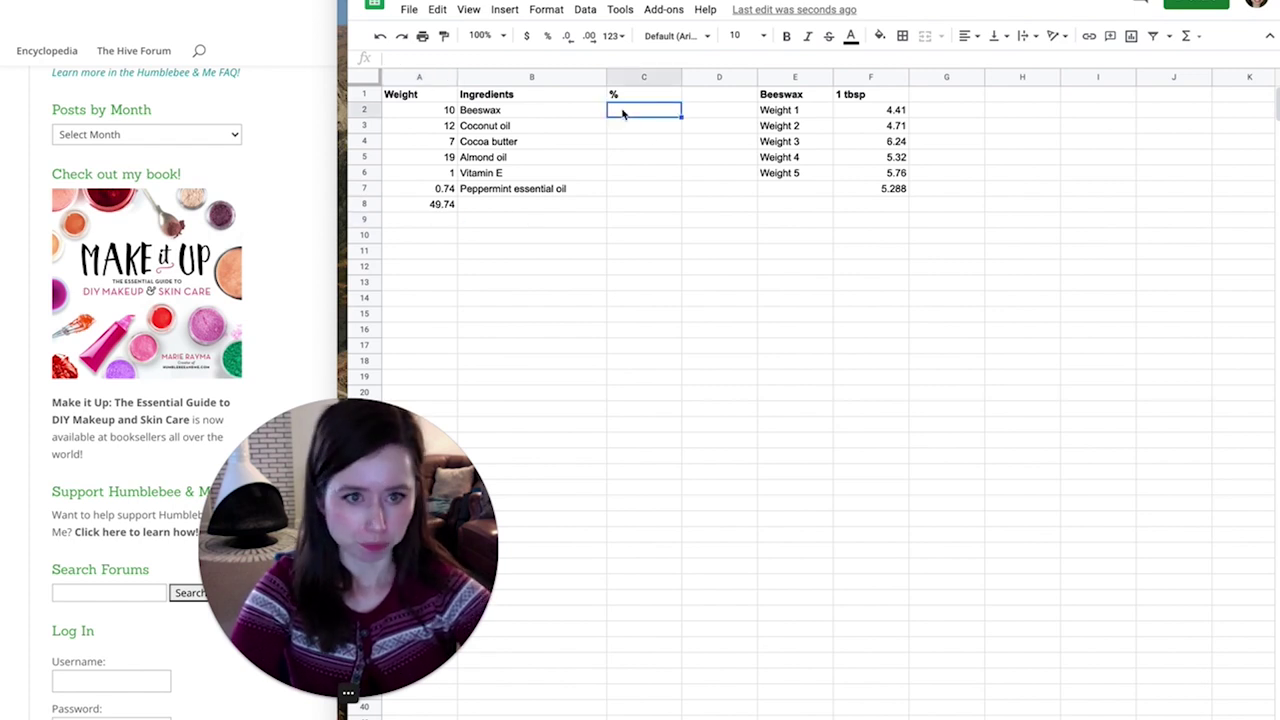
{"action": "type", "text": "="}
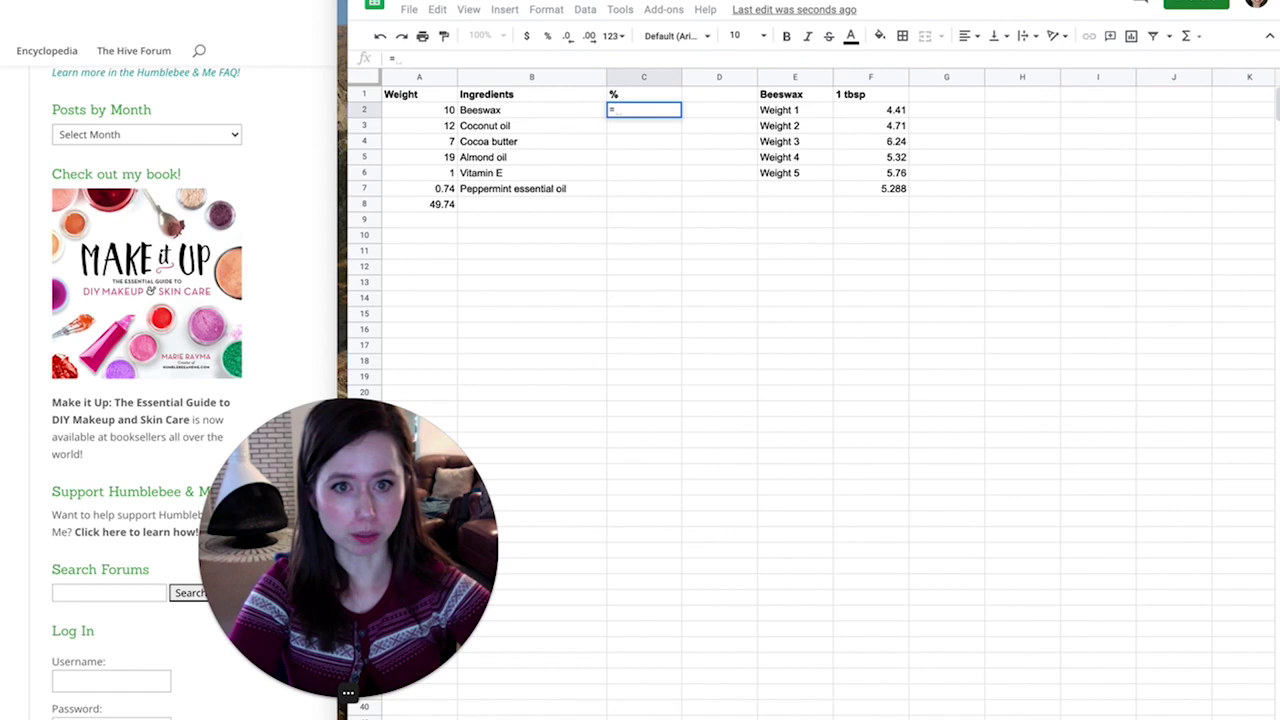
{"action": "type", "text": "A2"}
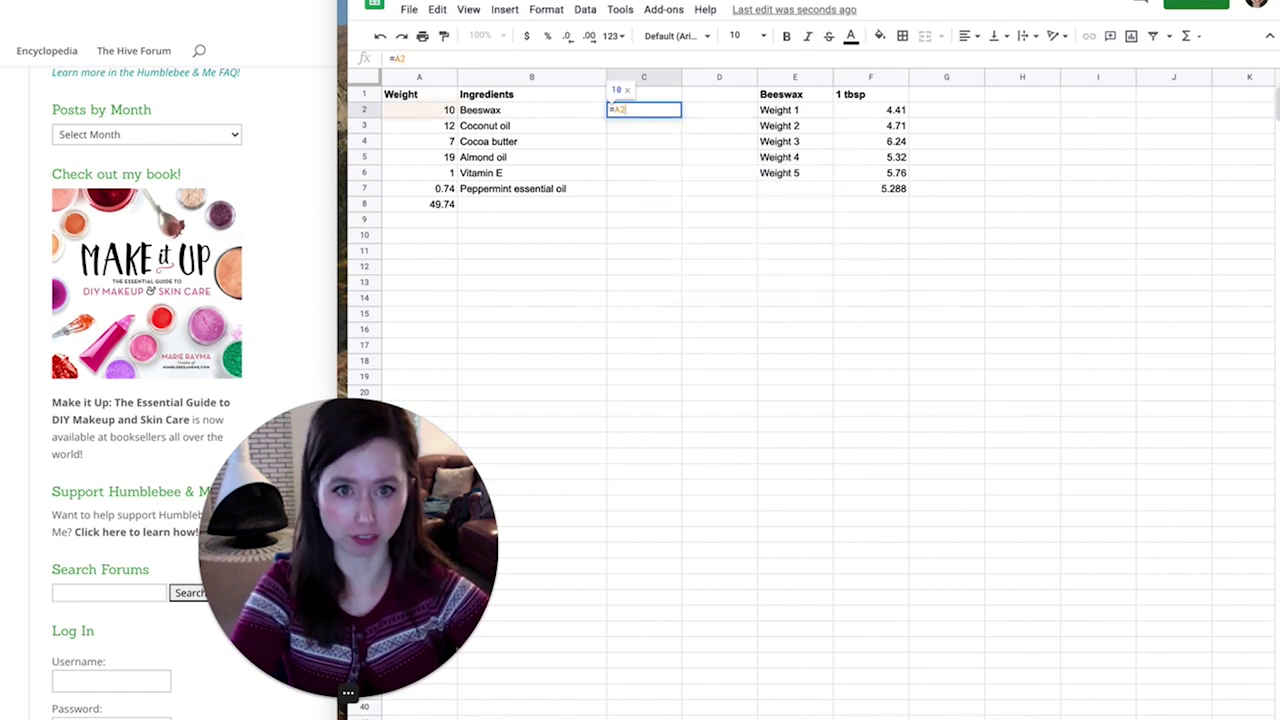
{"action": "type", "text": "/$"}
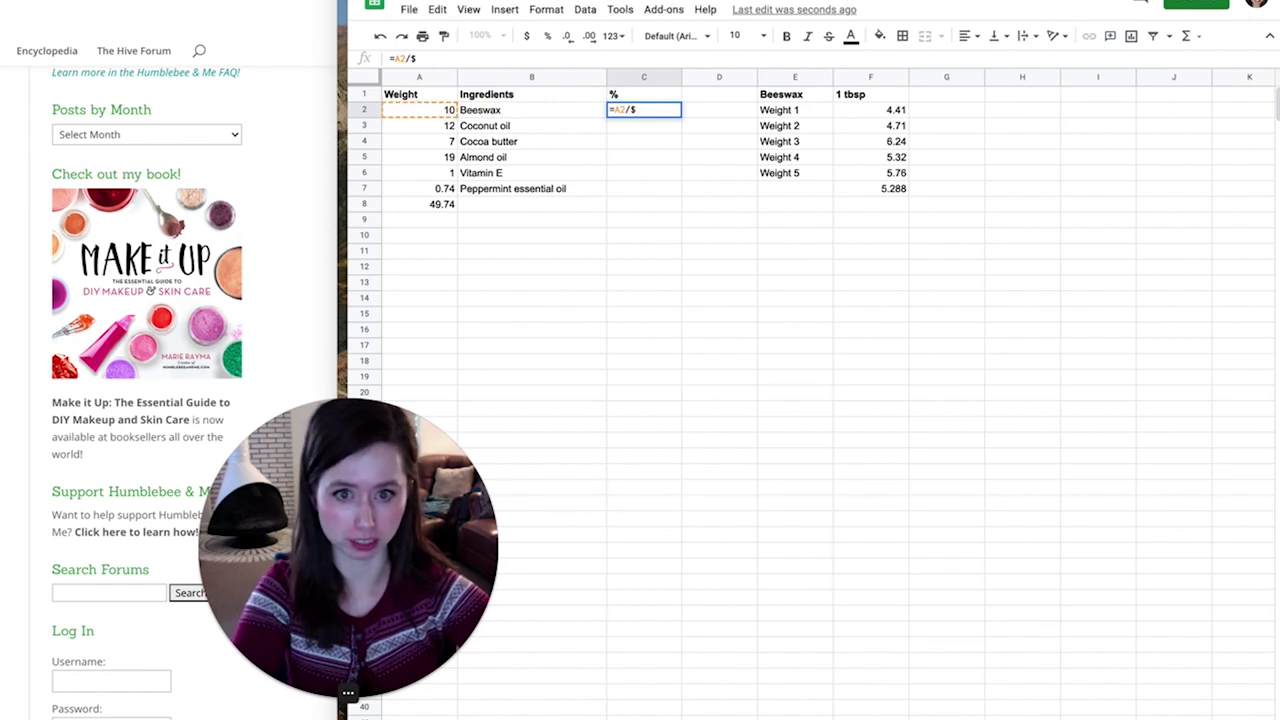
{"action": "type", "text": "A$8"}
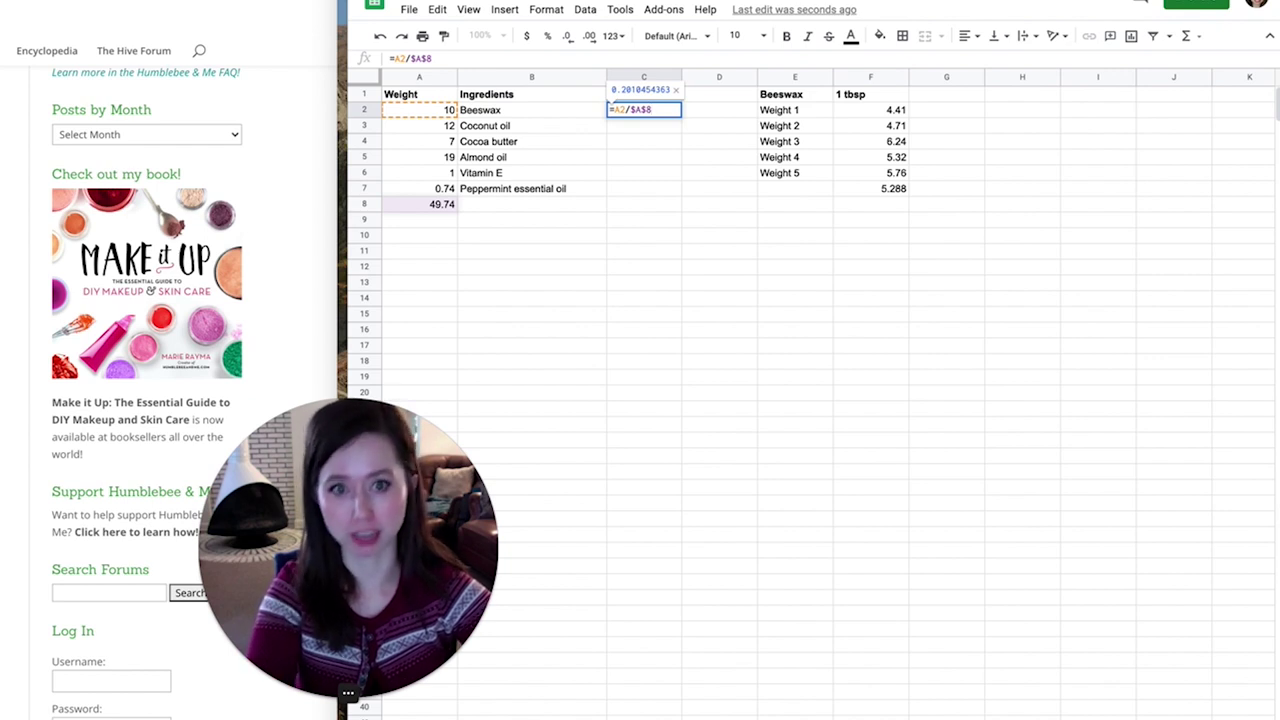
{"action": "key", "text": "Return"}
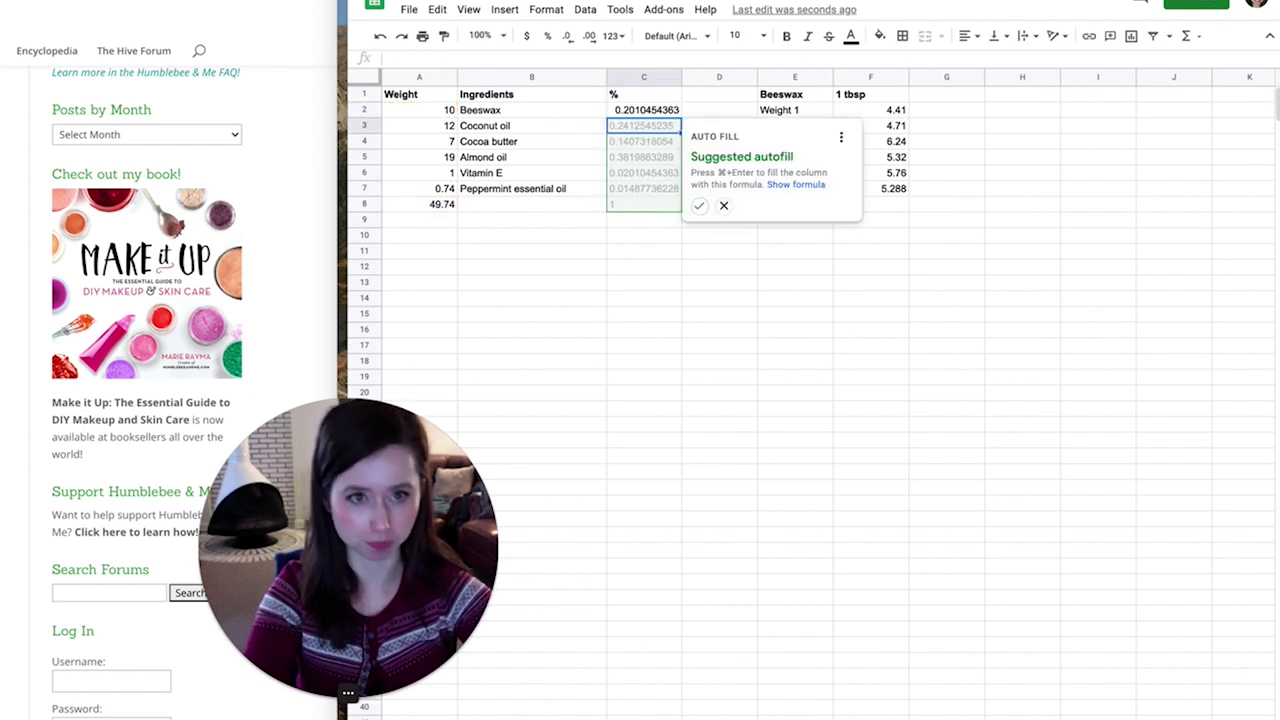
{"action": "left_click", "coordinate": [699, 205]}
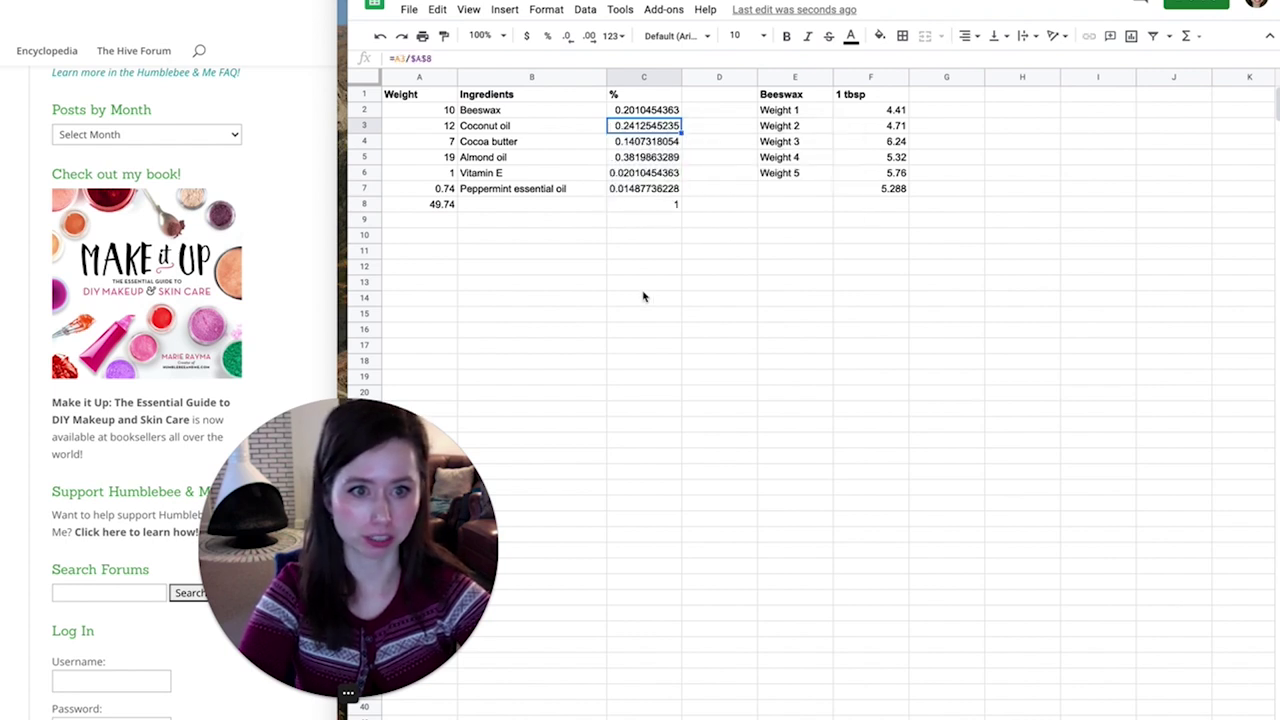
{"action": "left_click", "coordinate": [641, 112]}
Format column C as percent, showing 20.10% for Beeswax through a 100.00% total
{"action": "left_click", "coordinate": [641, 78]}
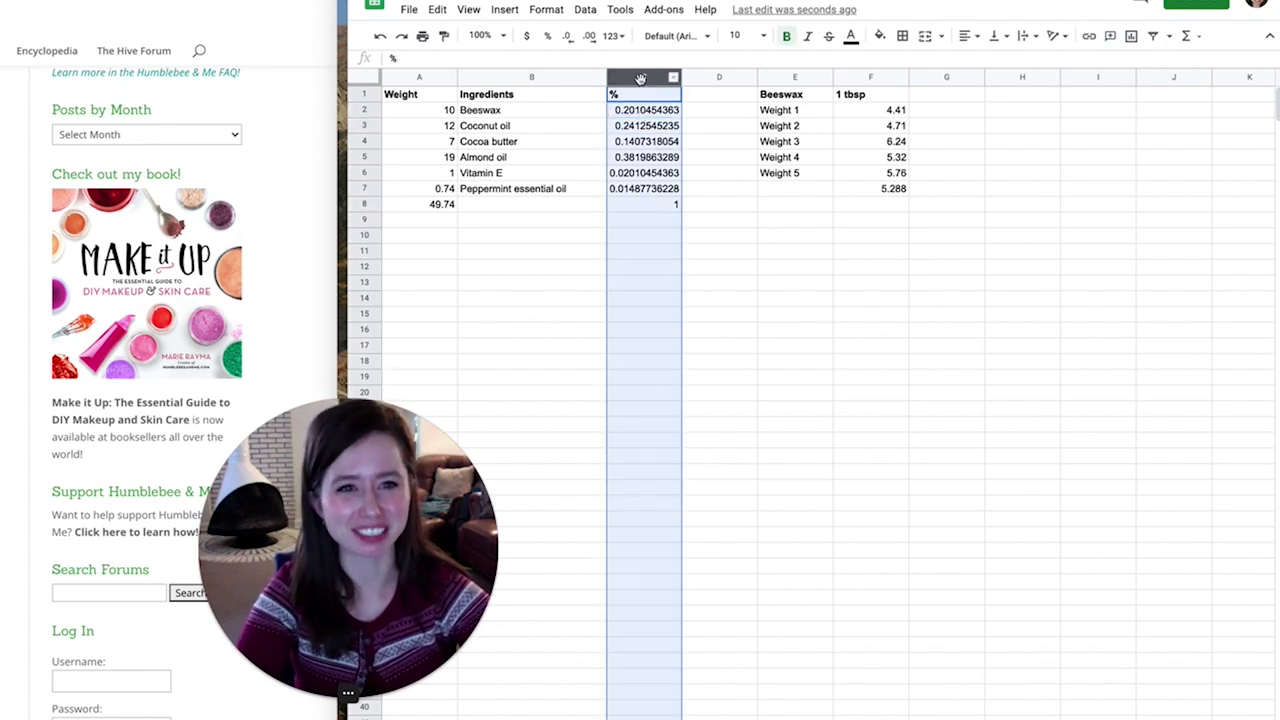
{"action": "left_click", "coordinate": [547, 36]}
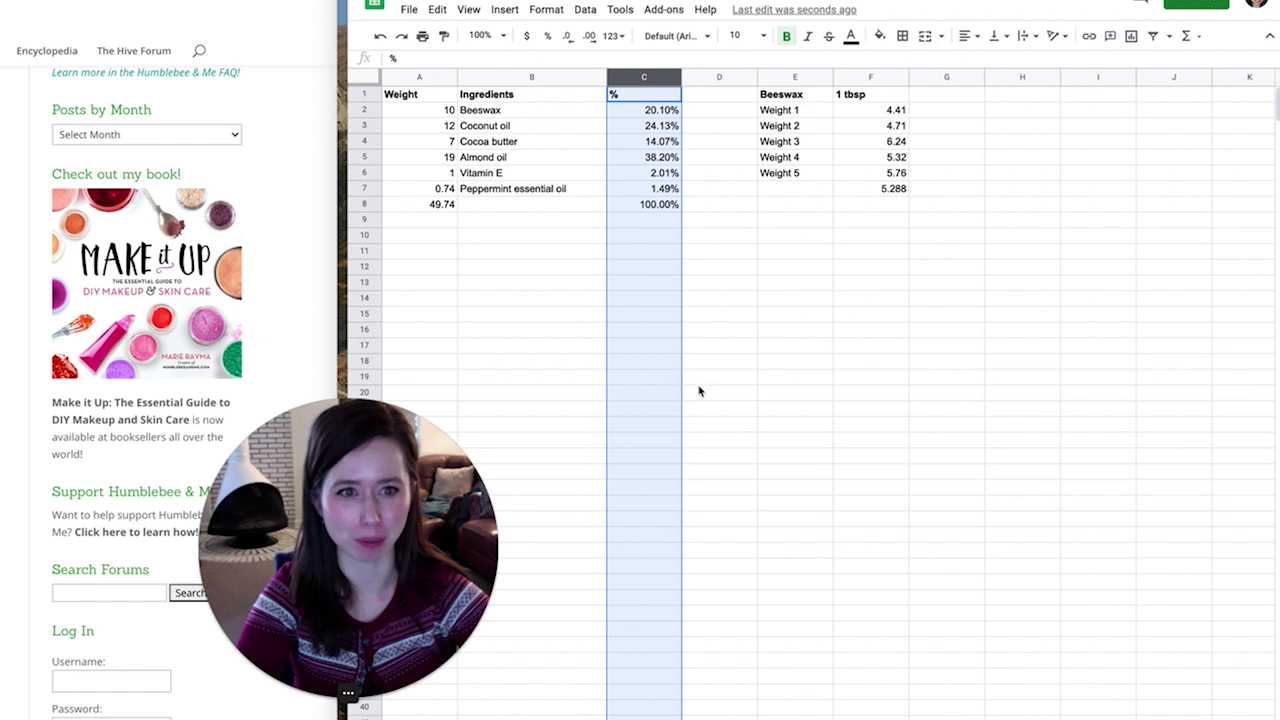
{"action": "left_click", "coordinate": [745, 240]}
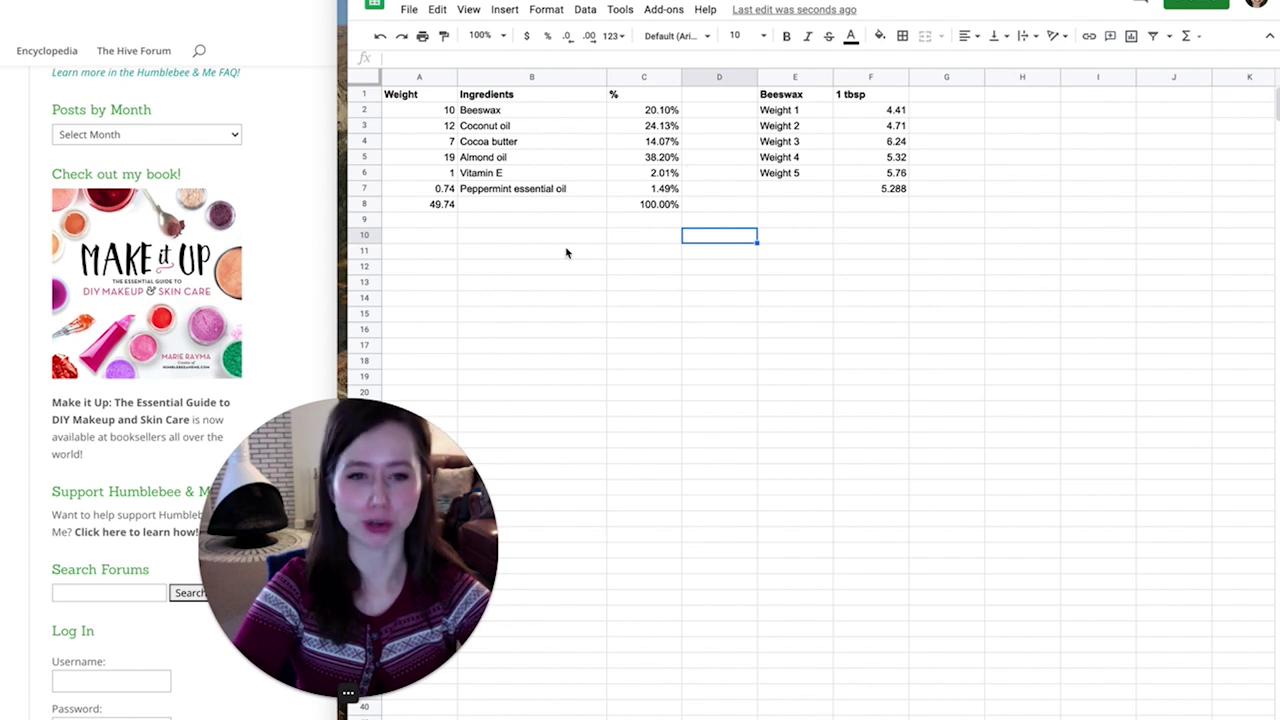
Copy the six ingredient names from B2:B7 into B14:B19
{"action": "left_click", "coordinate": [503, 112]}
{"action": "left_click", "coordinate": [540, 193], "text": "shift"}
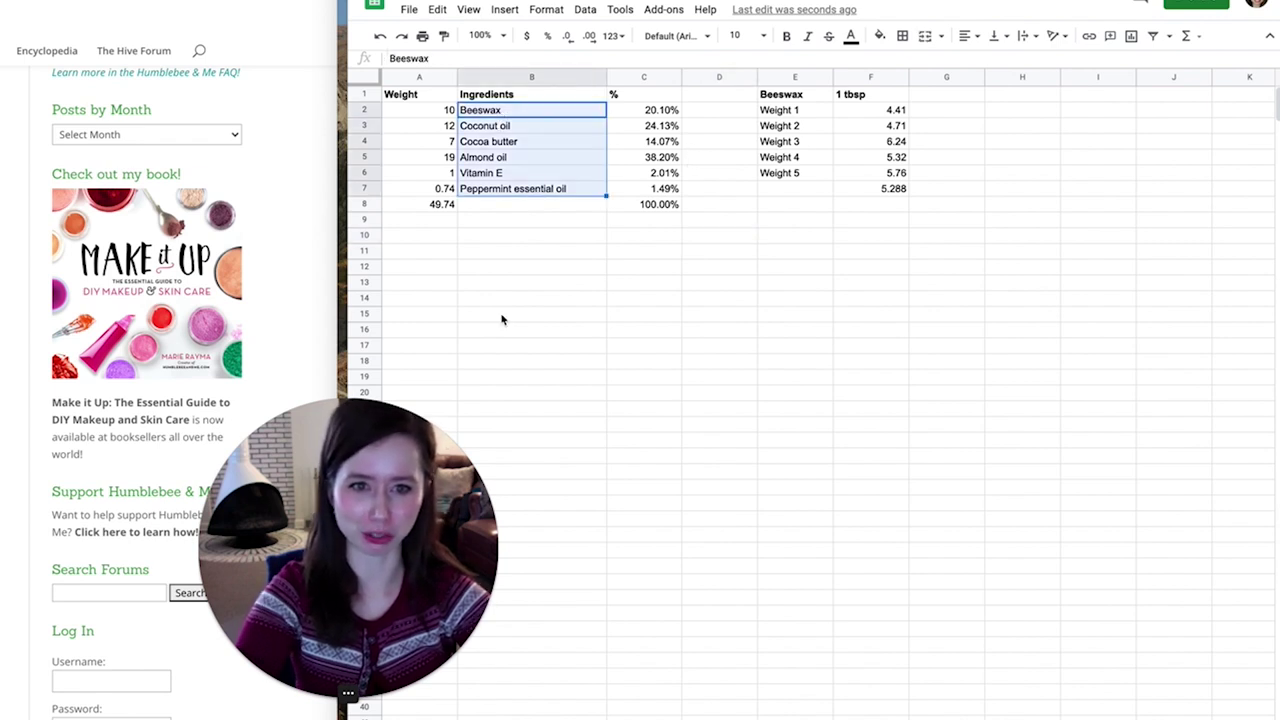
{"action": "key", "text": "ctrl+c"}
{"action": "left_click", "coordinate": [500, 298]}
{"action": "key", "text": "ctrl+v"}
Enter rounded percentages 20%, 24.1%, 14.1%, 38% and 2% down C14:C18
{"action": "left_click", "coordinate": [640, 298]}
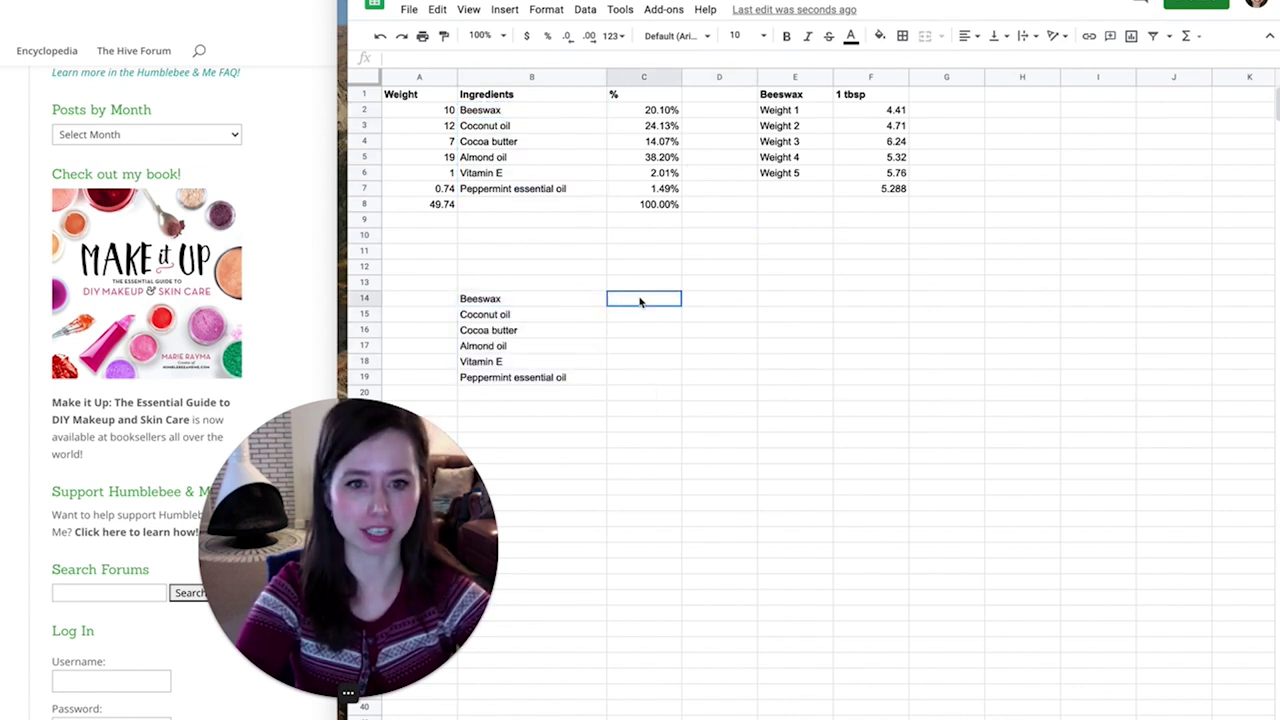
{"action": "type", "text": "20%"}
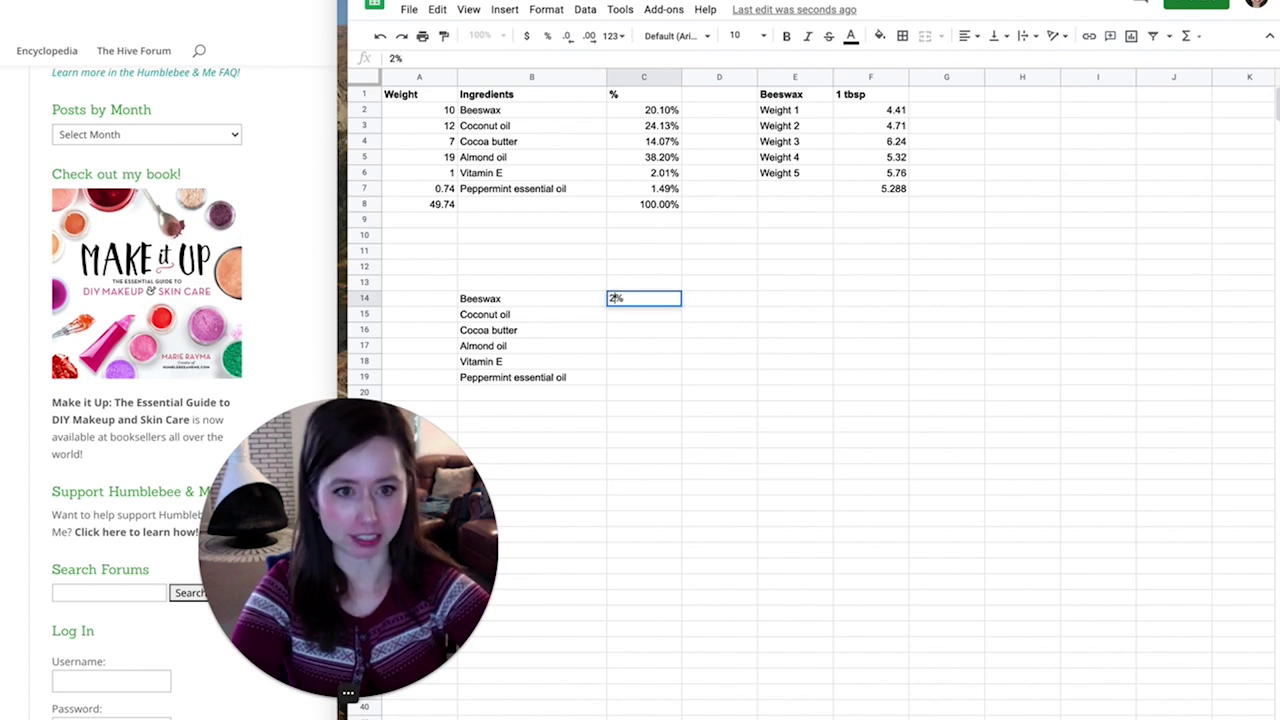
{"action": "key", "text": "Return"}
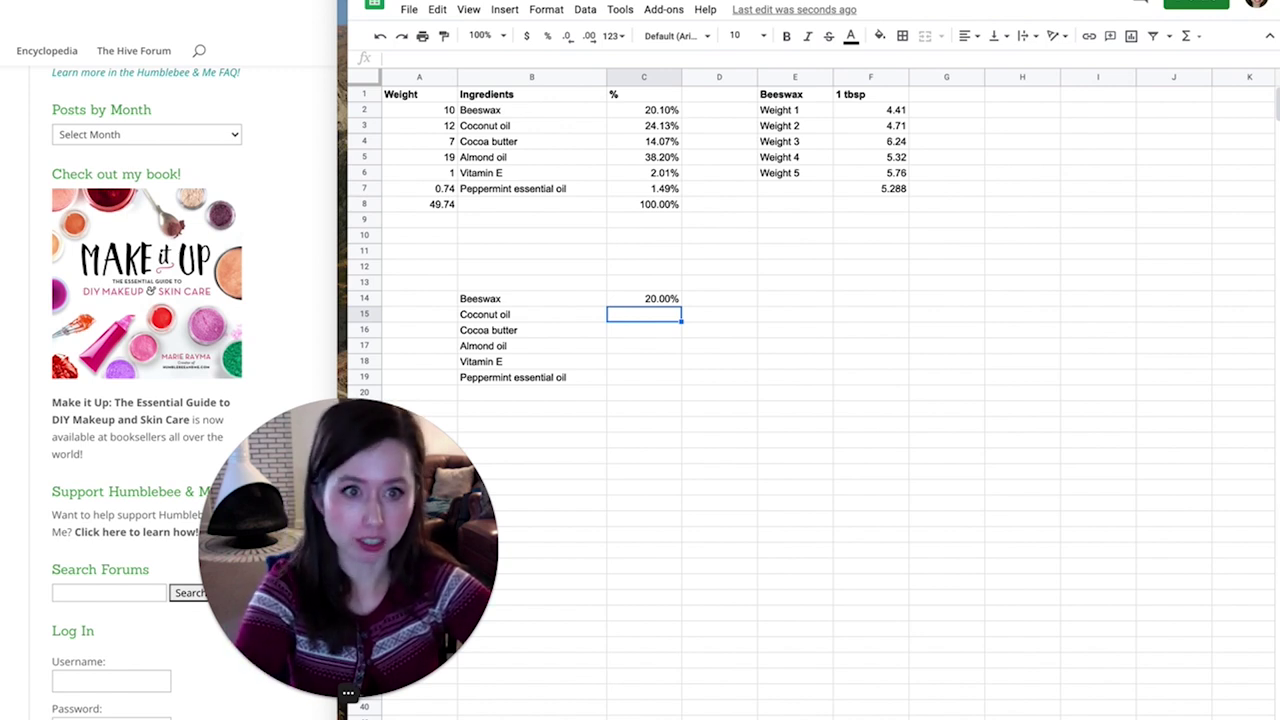
{"action": "type", "text": "24.1"}
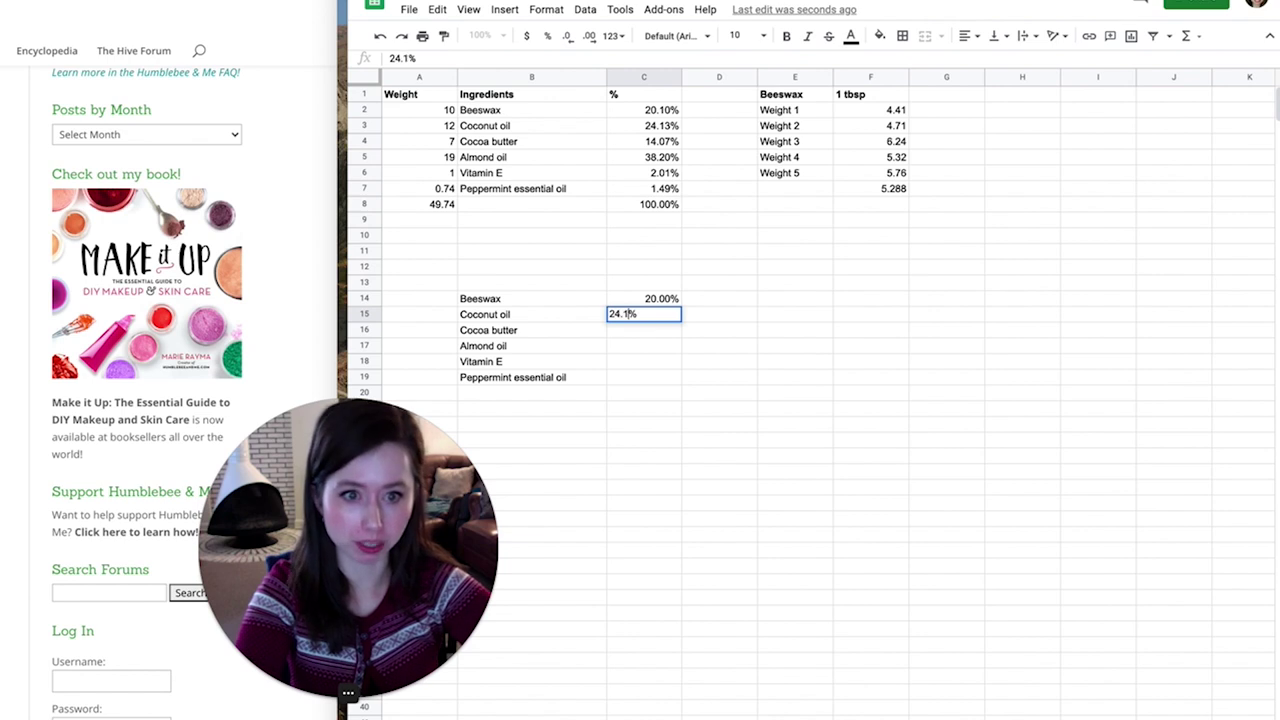
{"action": "key", "text": "Return"}
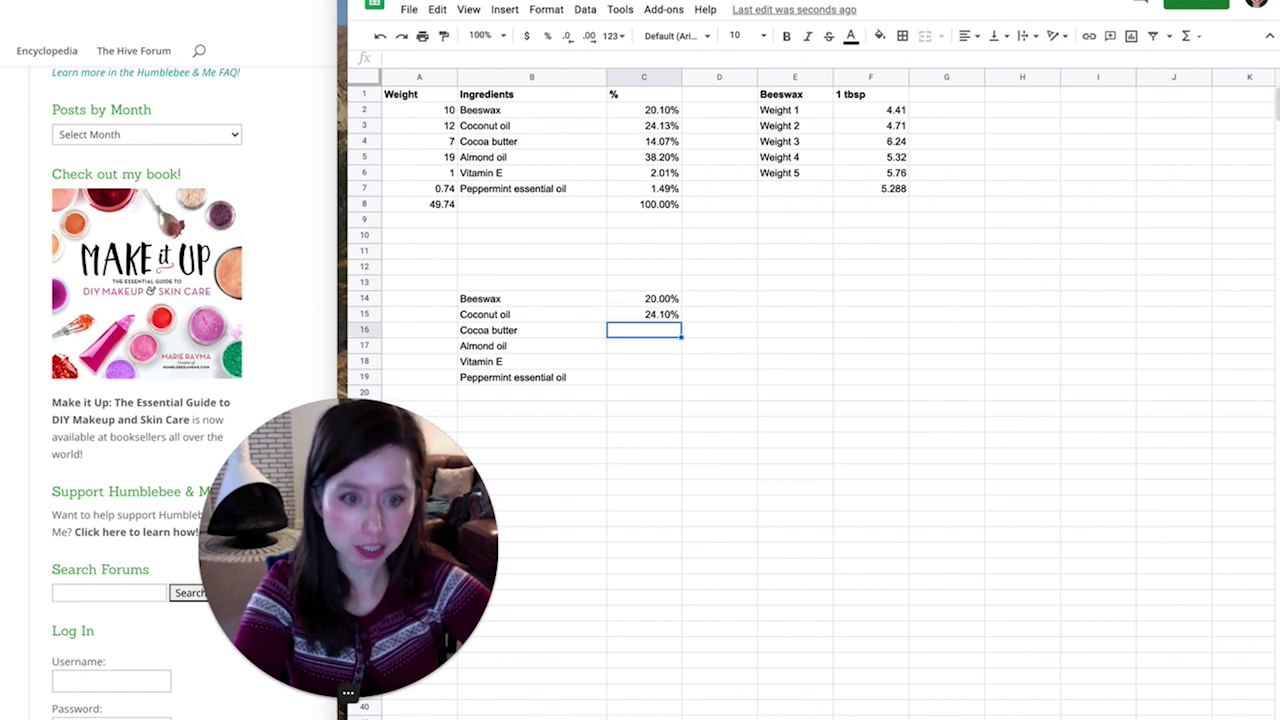
{"action": "type", "text": "14.1"}
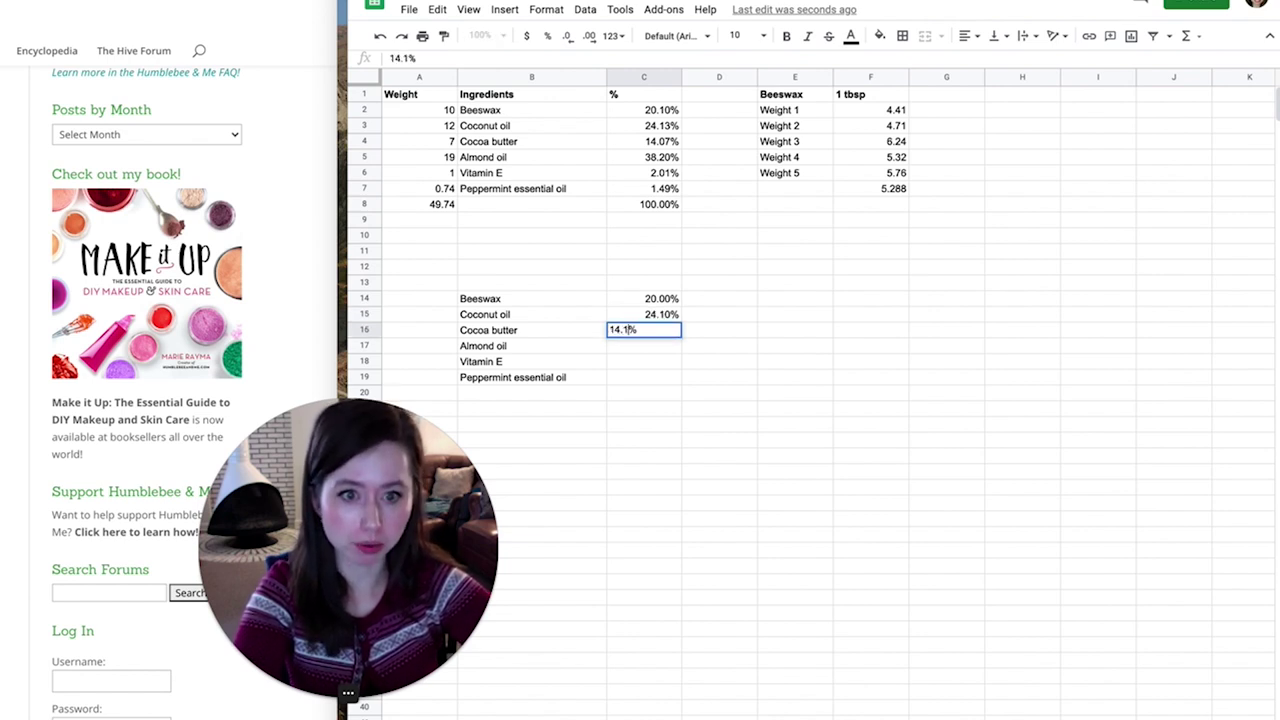
{"action": "key", "text": "Return"}
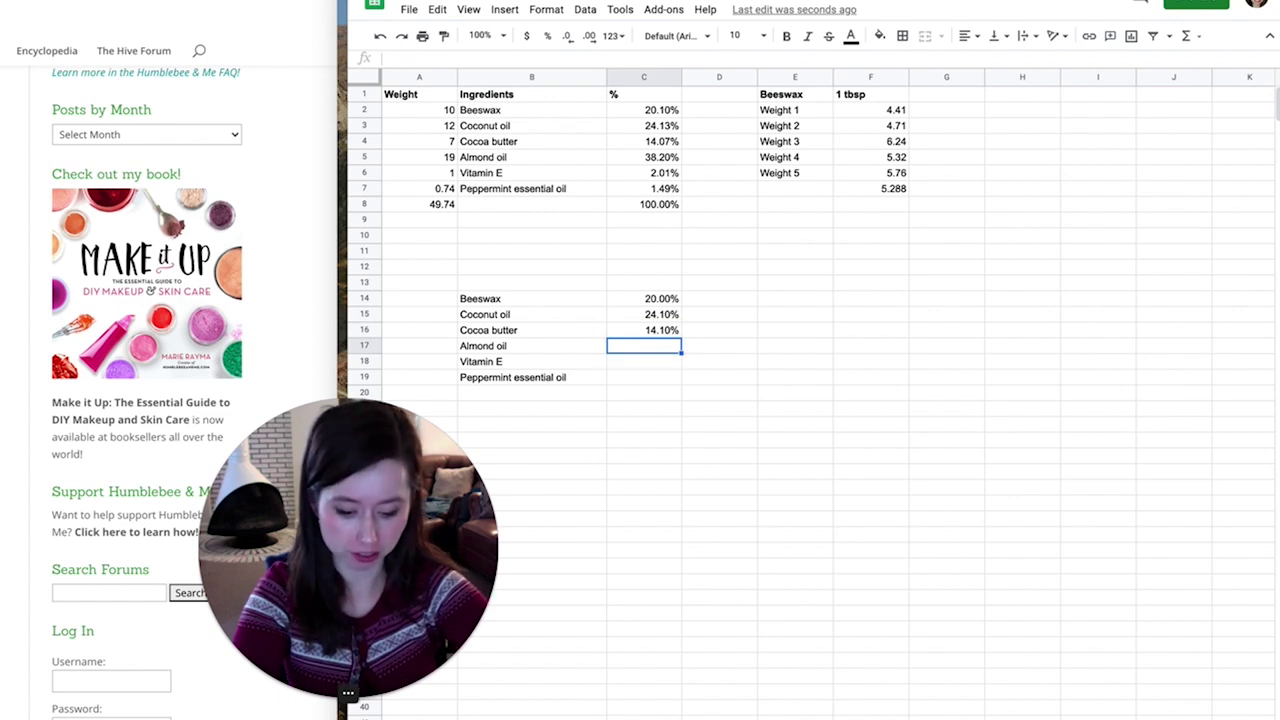
{"action": "type", "text": "38"}
{"action": "key", "text": "Return"}
{"action": "type", "text": "2"}
{"action": "key", "text": "Return"}
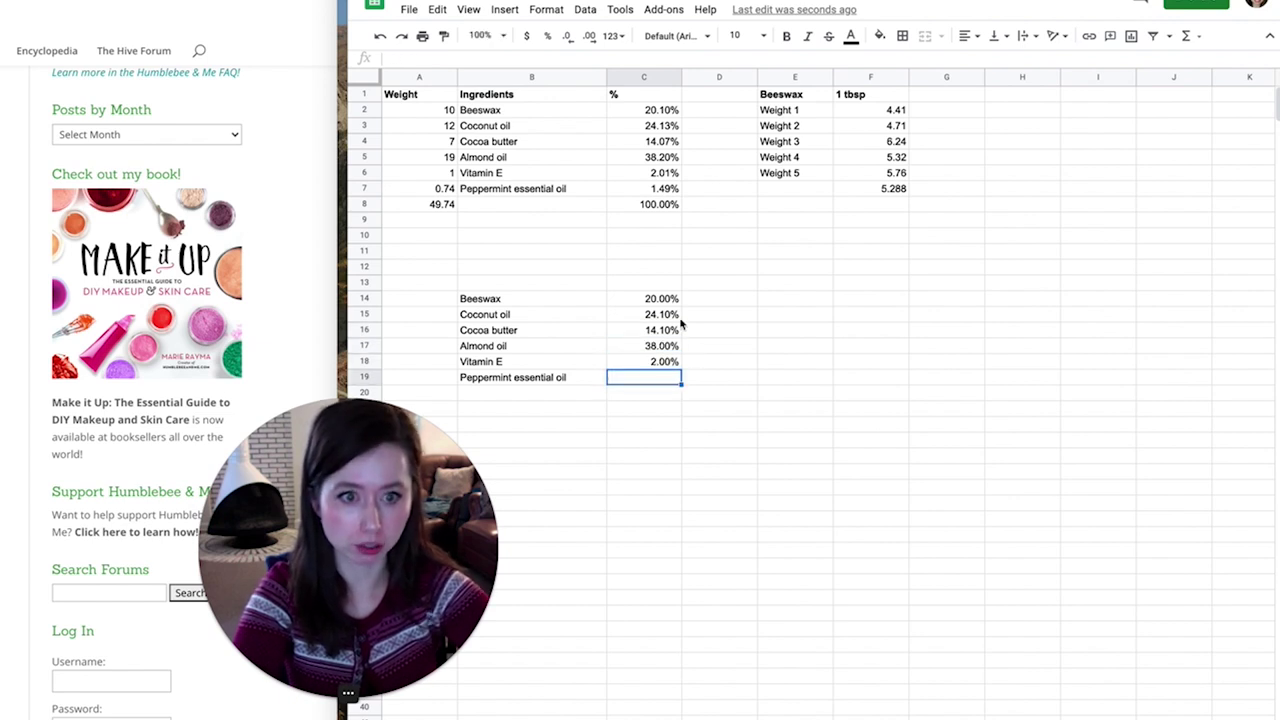
Insert a SUM over the rounded percentages column
{"action": "left_click", "coordinate": [669, 301]}
{"action": "left_click", "coordinate": [670, 398], "text": "shift"}
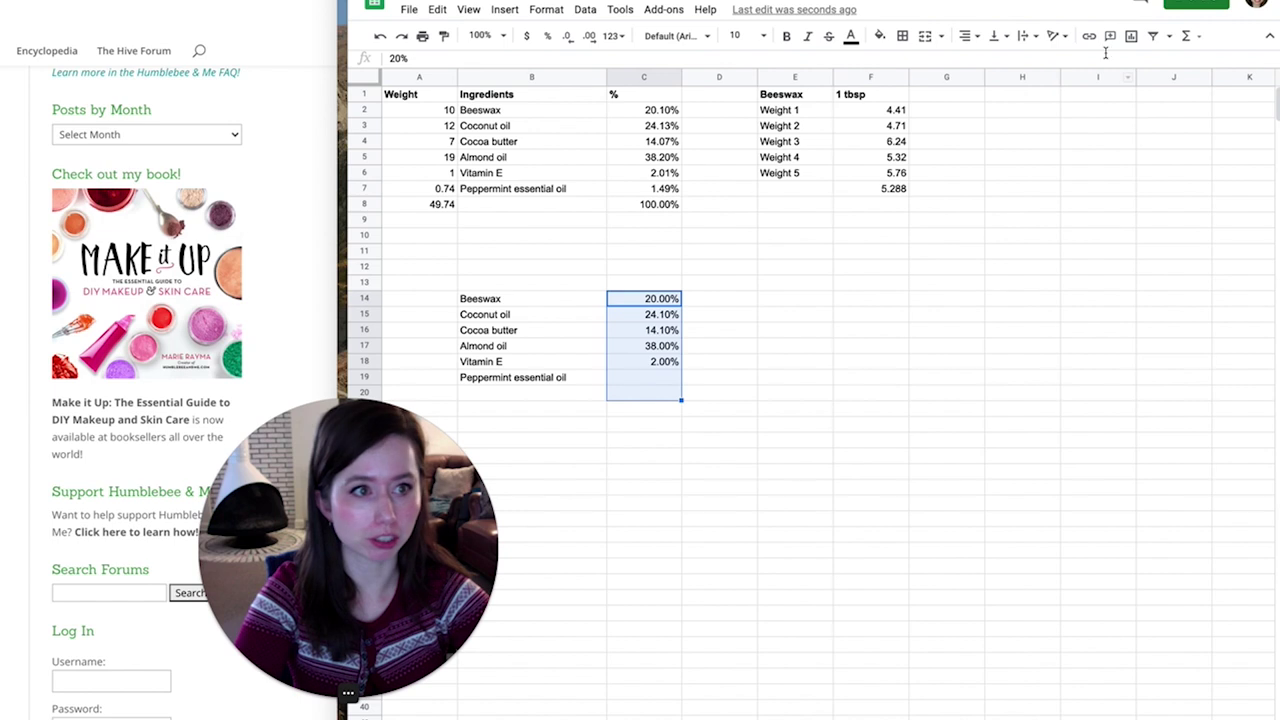
{"action": "left_click", "coordinate": [1190, 36]}
{"action": "left_click", "coordinate": [1110, 60]}
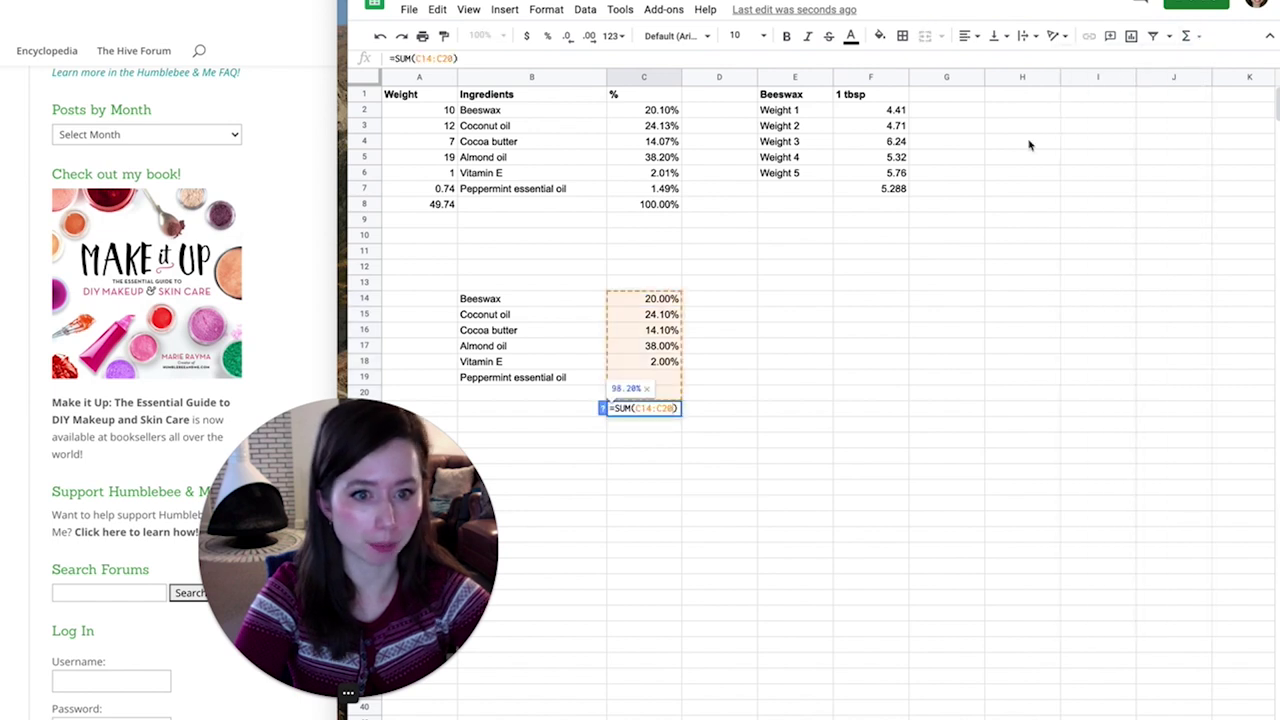
Commit the percentage total and set peppermint oil to 1%, making the total 99.20%
{"action": "key", "text": "Return"}
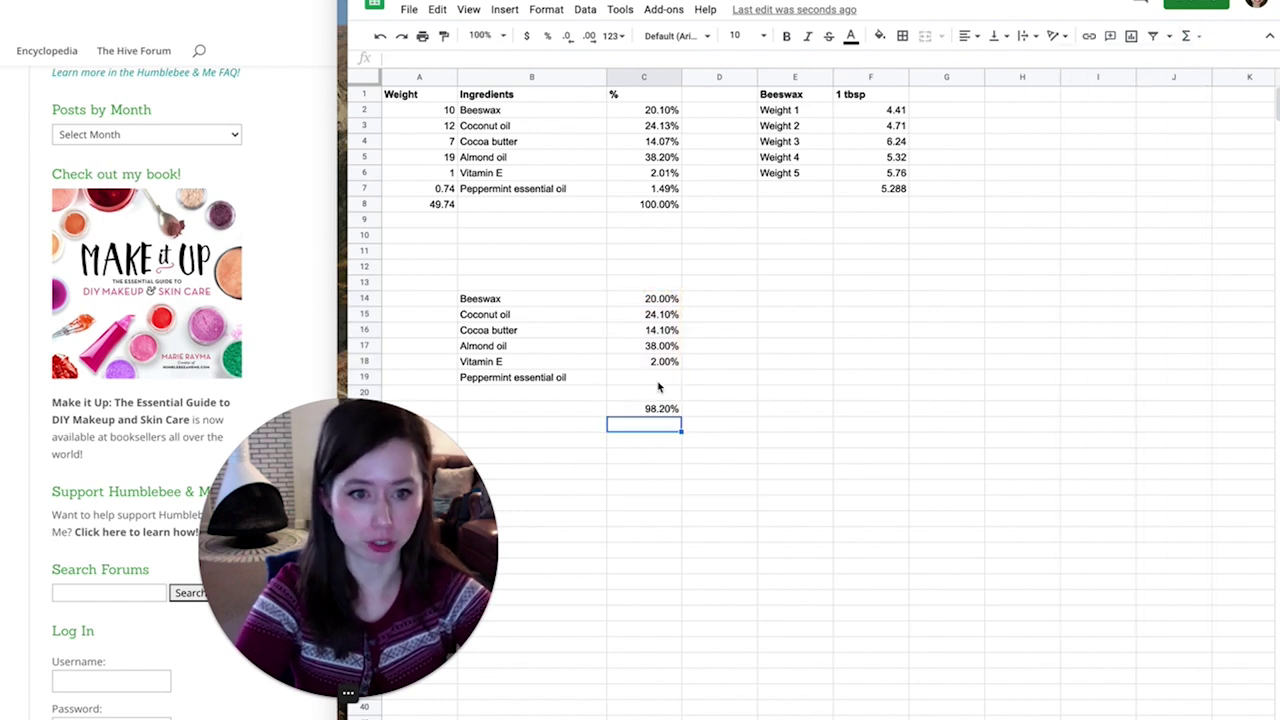
{"action": "left_click", "coordinate": [668, 379]}
{"action": "type", "text": "1.8"}
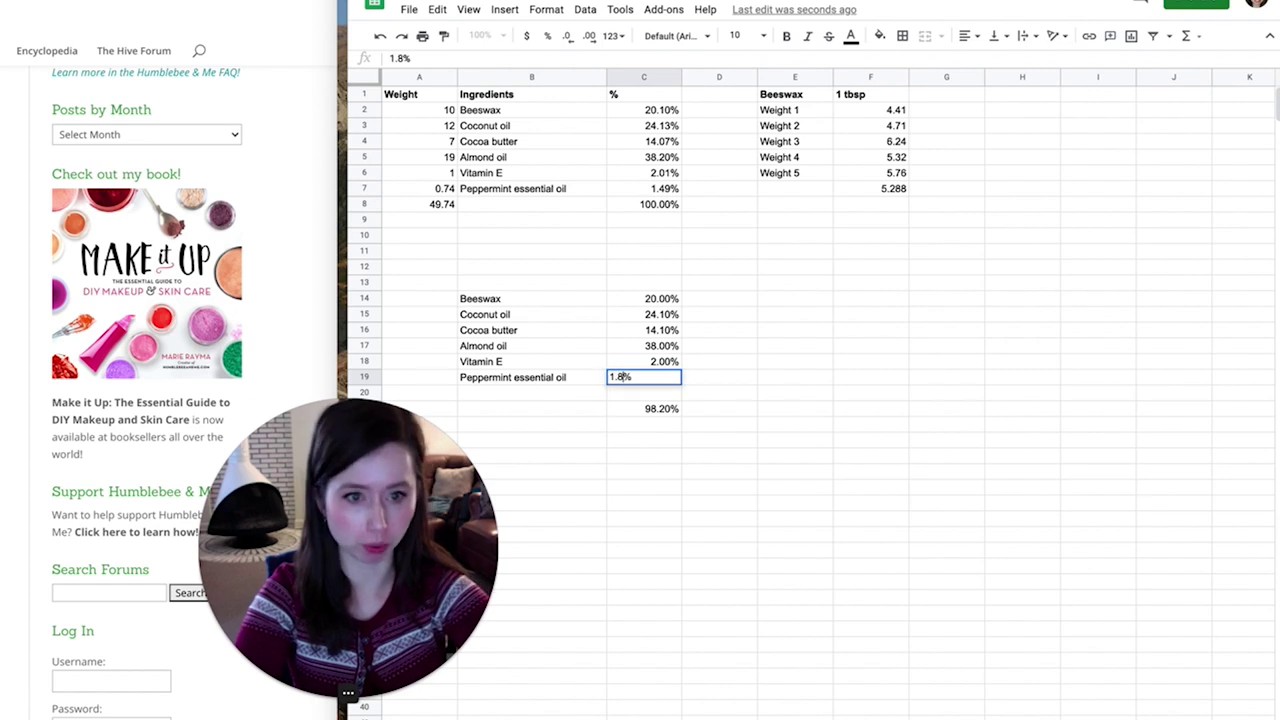
{"action": "key", "text": "Return"}
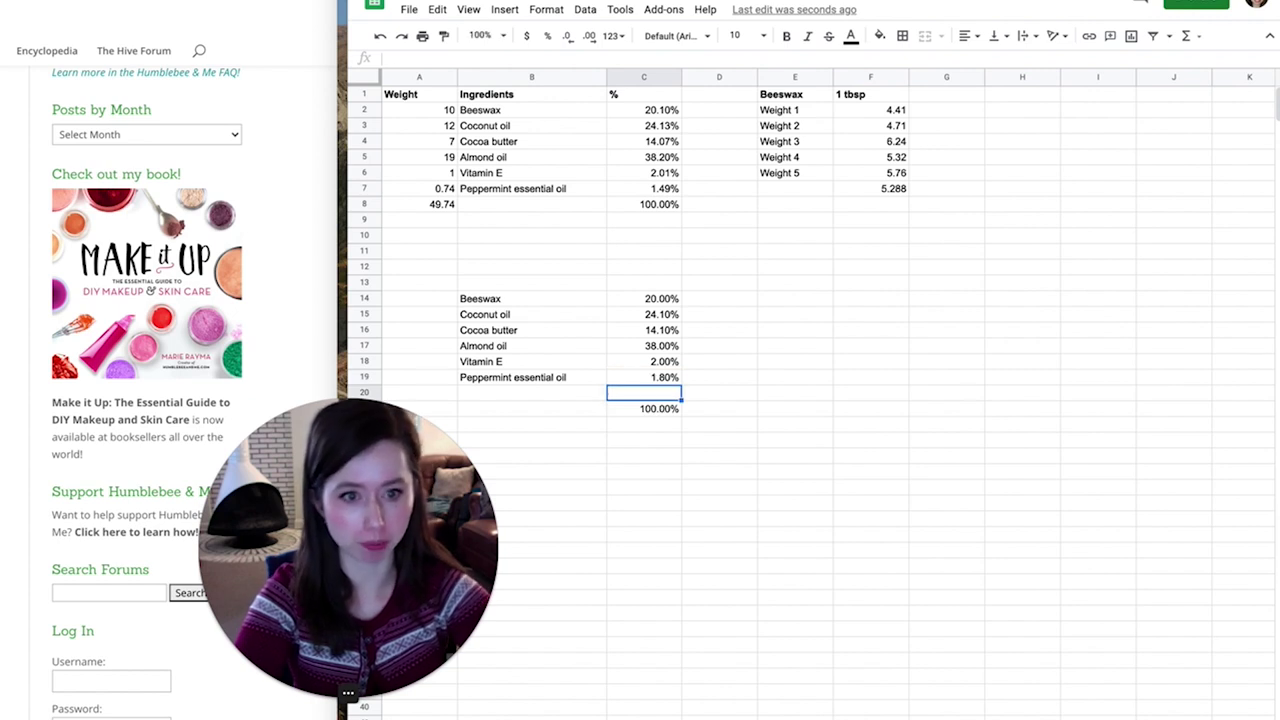
{"action": "left_click", "coordinate": [667, 380]}
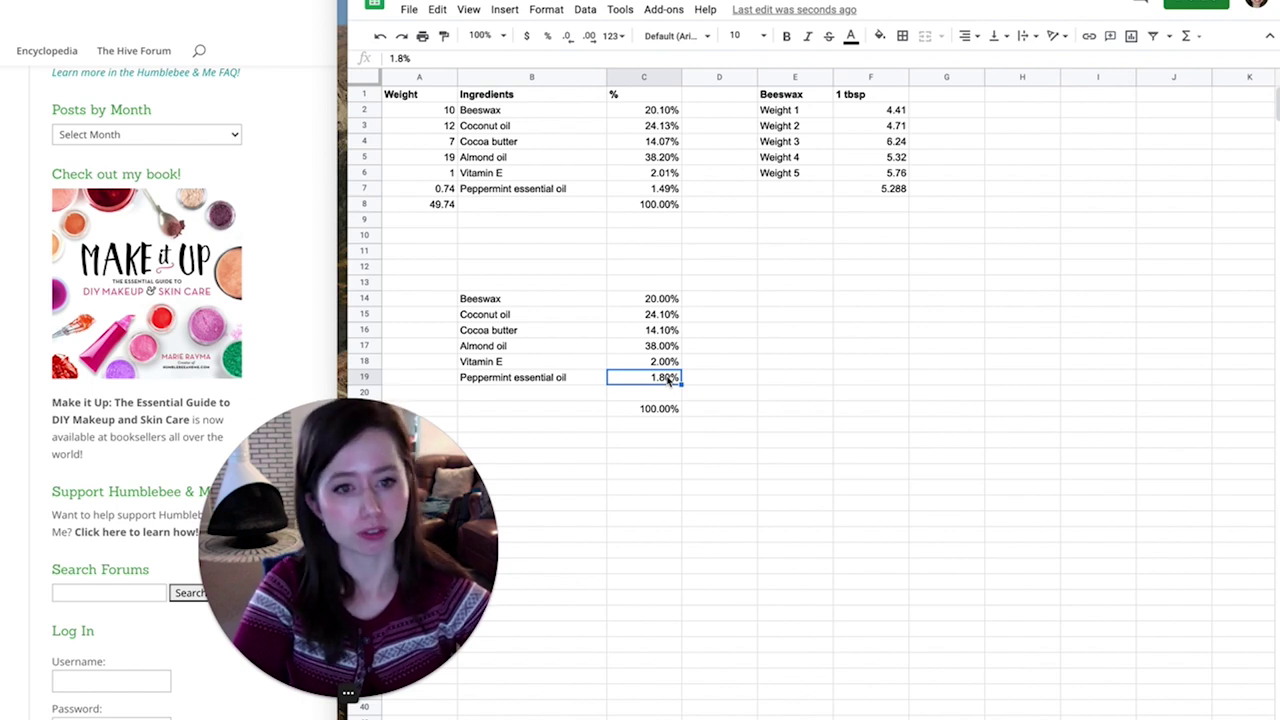
{"action": "type", "text": "1"}
{"action": "key", "text": "Return"}
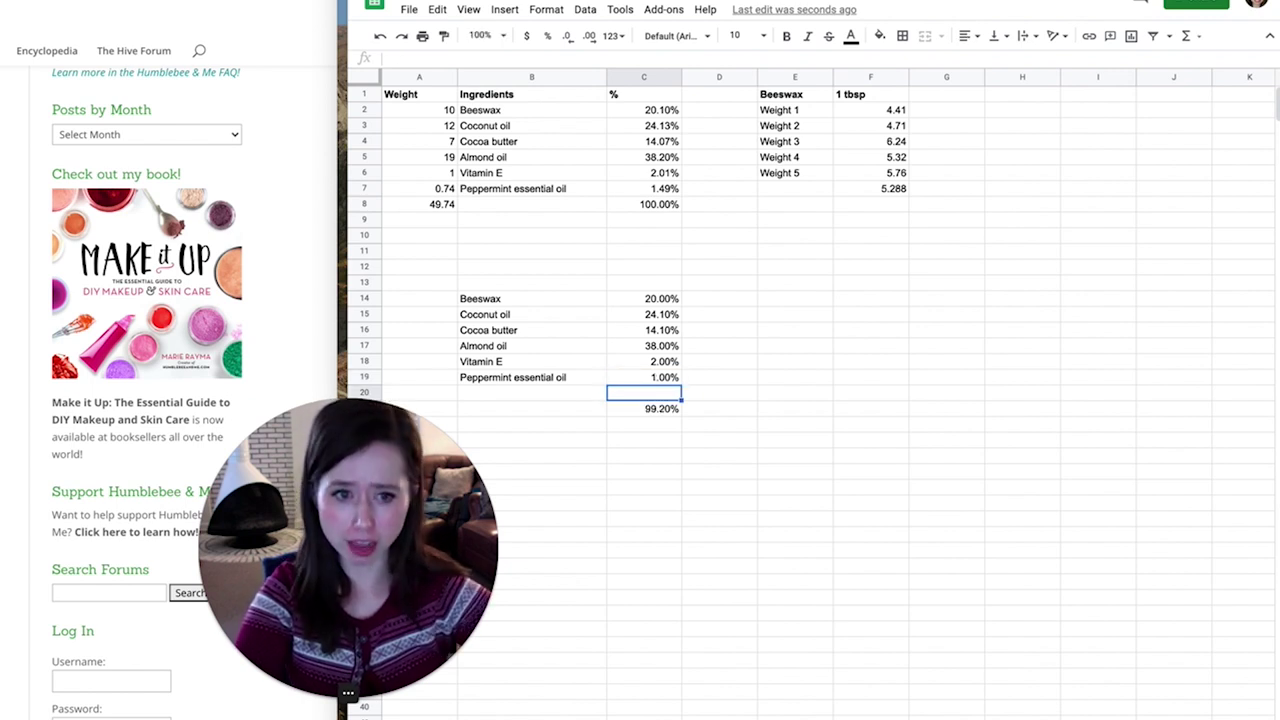
{"action": "key", "text": "Up"}
{"action": "key", "text": "Up"}
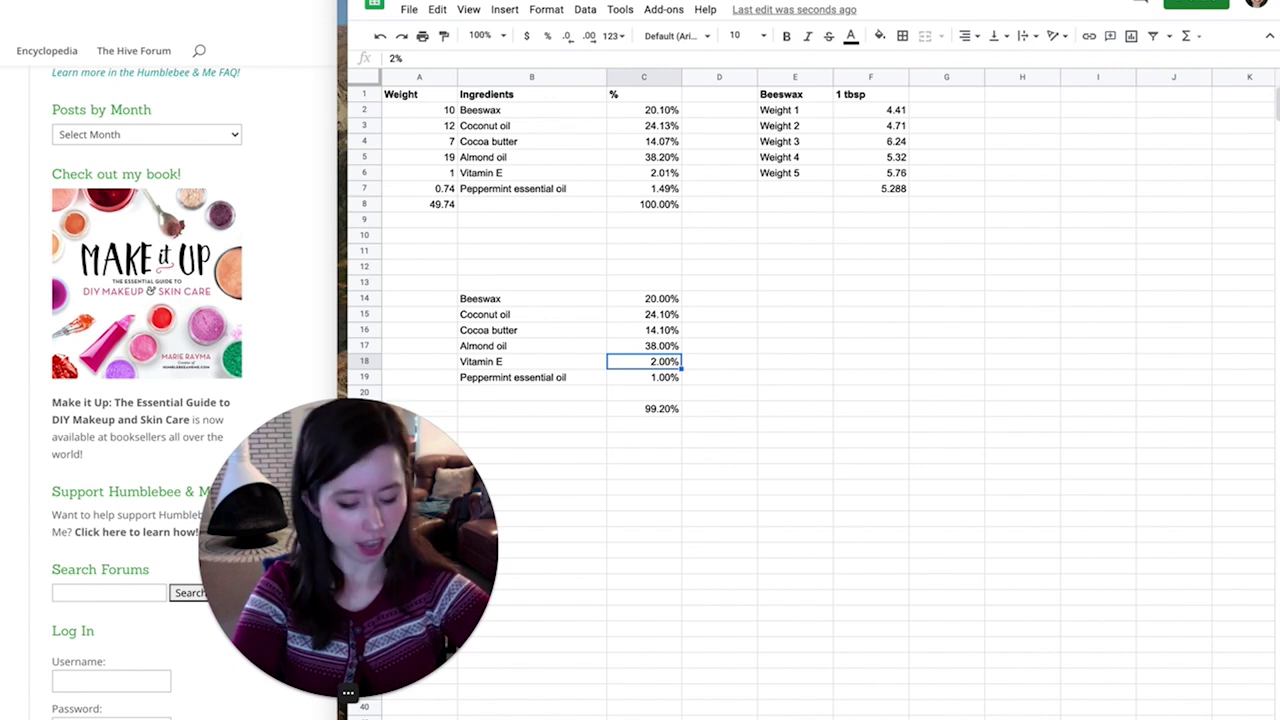
Set Vitamin E to 0.5%, Almond oil to 40% and Coconut oil to 24.4%
{"action": "type", "text": "0.5"}
{"action": "key", "text": "Return"}
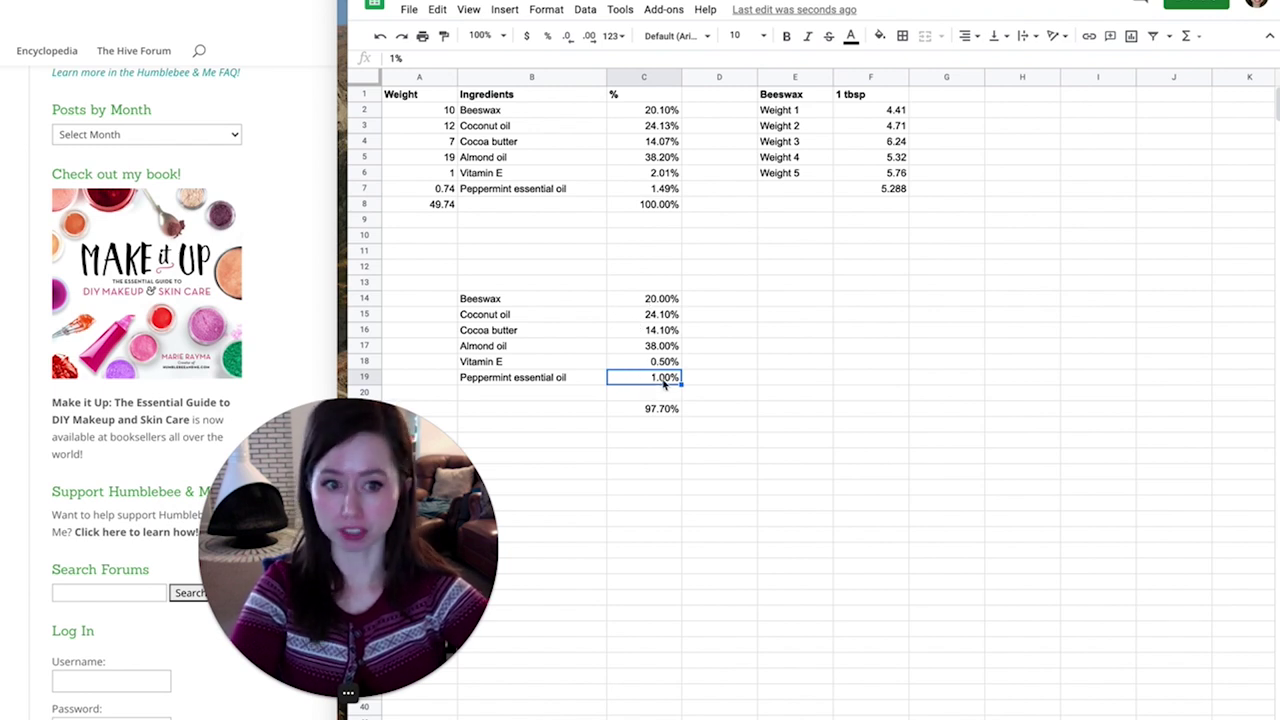
{"action": "left_click", "coordinate": [665, 332]}
{"action": "left_click", "coordinate": [662, 346]}
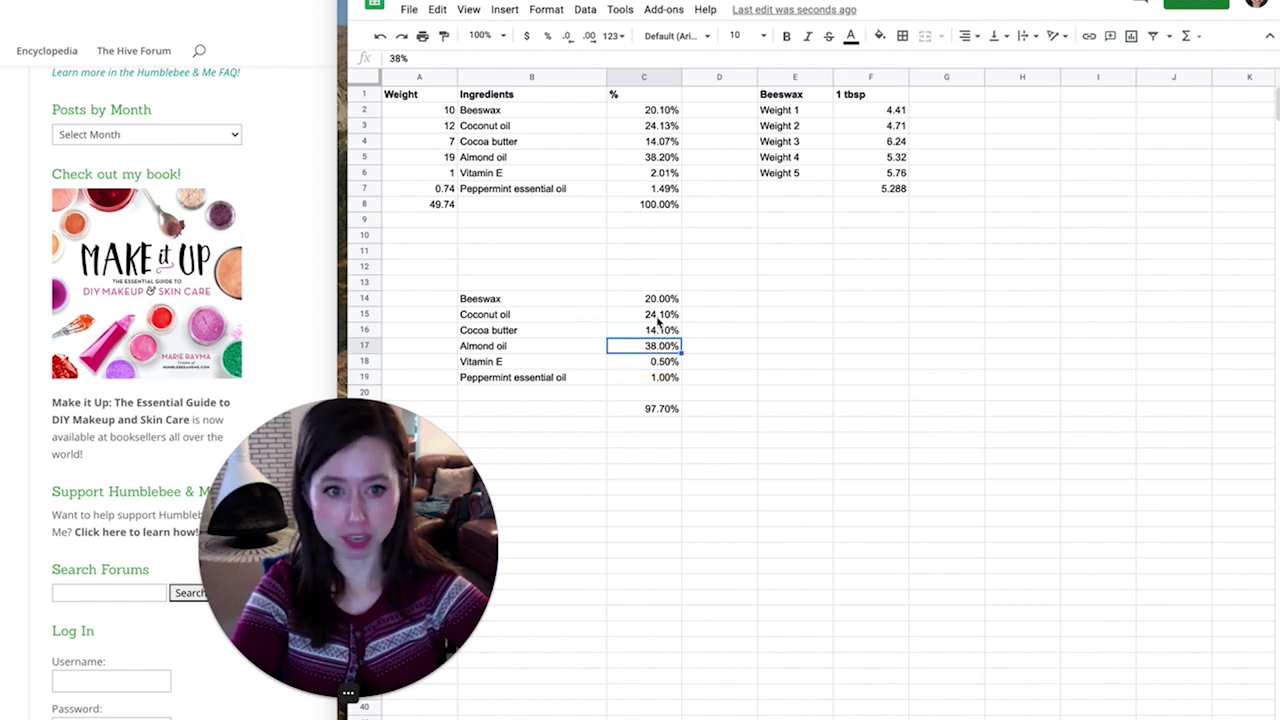
{"action": "left_click", "coordinate": [658, 318]}
{"action": "left_click", "coordinate": [655, 348]}
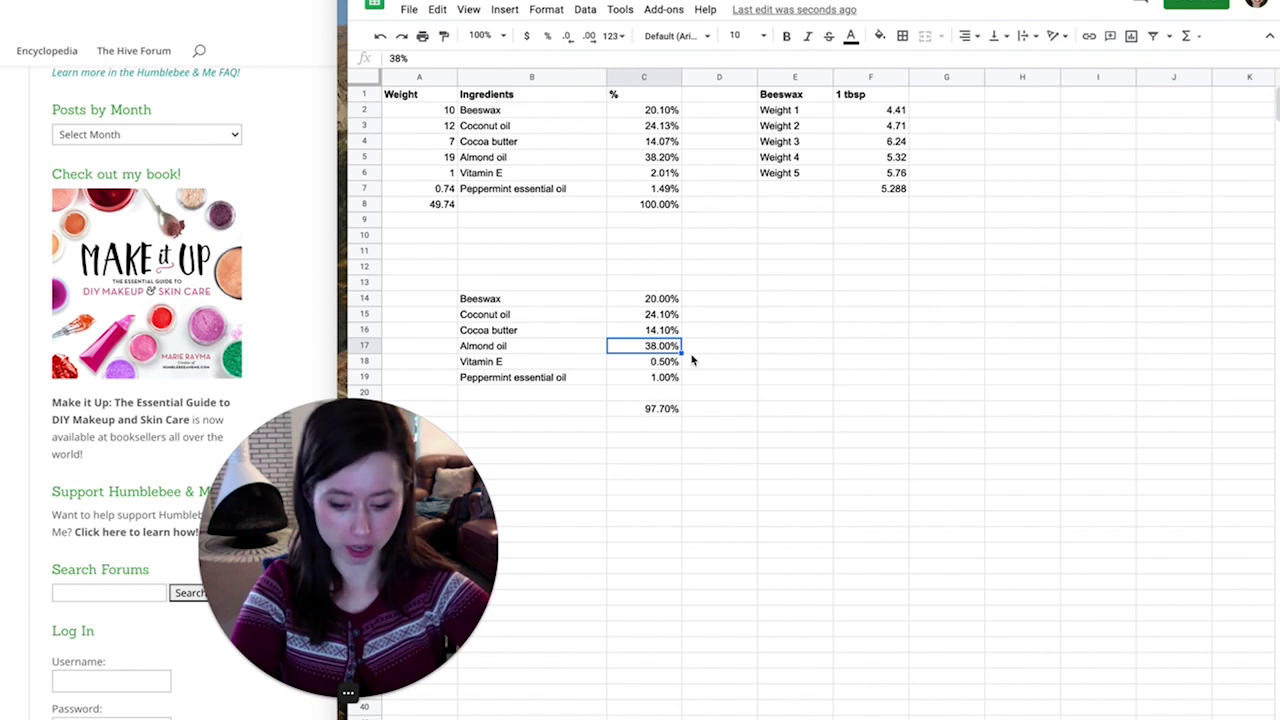
{"action": "type", "text": "40"}
{"action": "key", "text": "Return"}
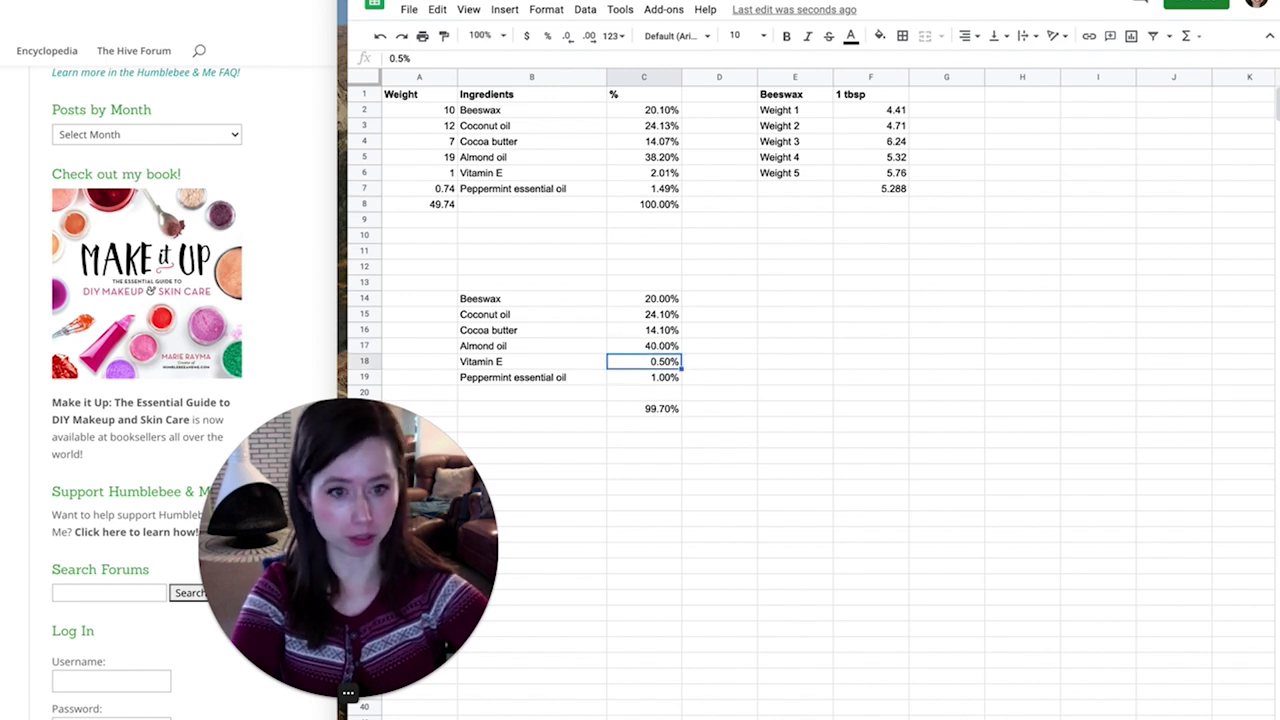
{"action": "left_click", "coordinate": [666, 316]}
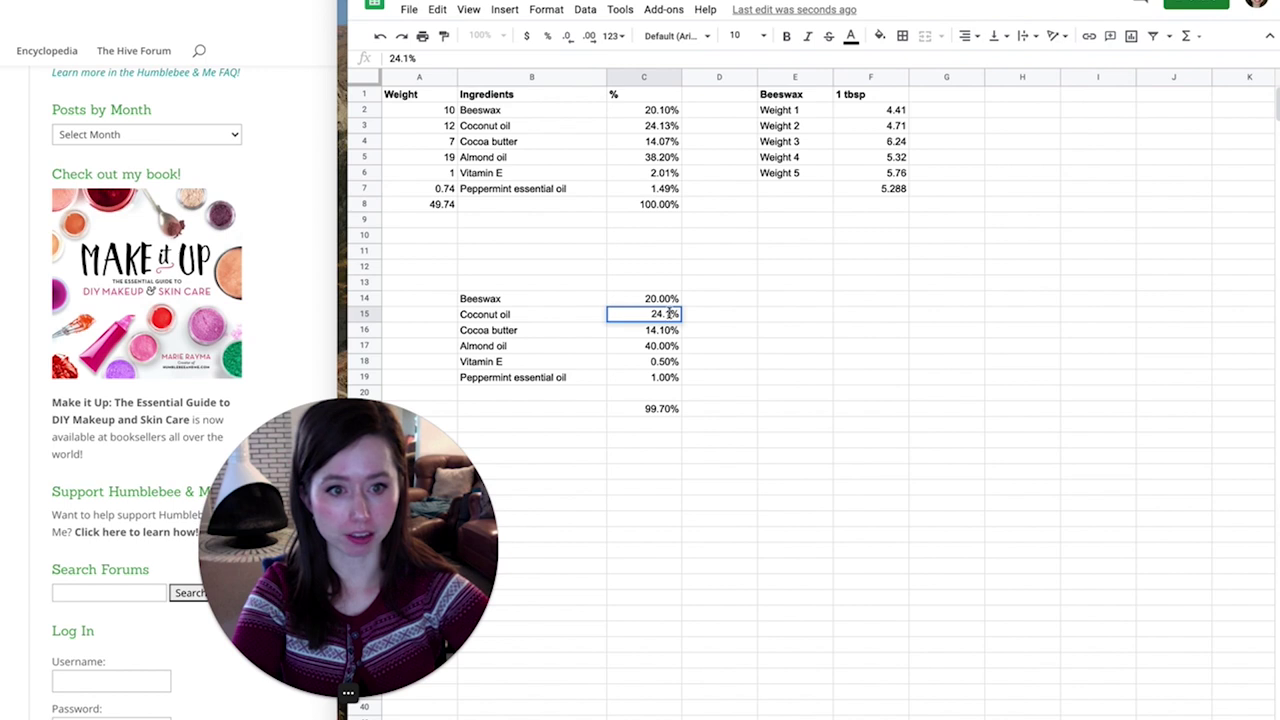
{"action": "type", "text": "24.4"}
{"action": "key", "text": "Return"}
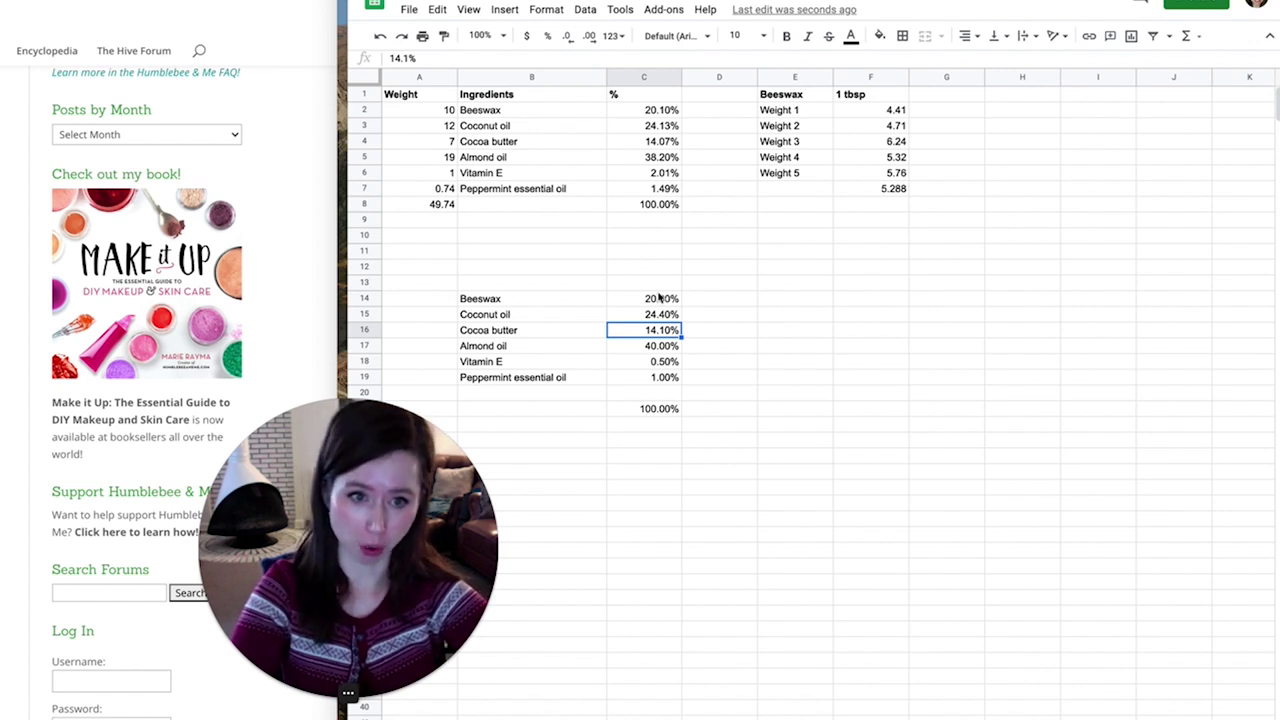
Enter a batch size of 50 in D13
{"action": "left_click", "coordinate": [706, 289]}
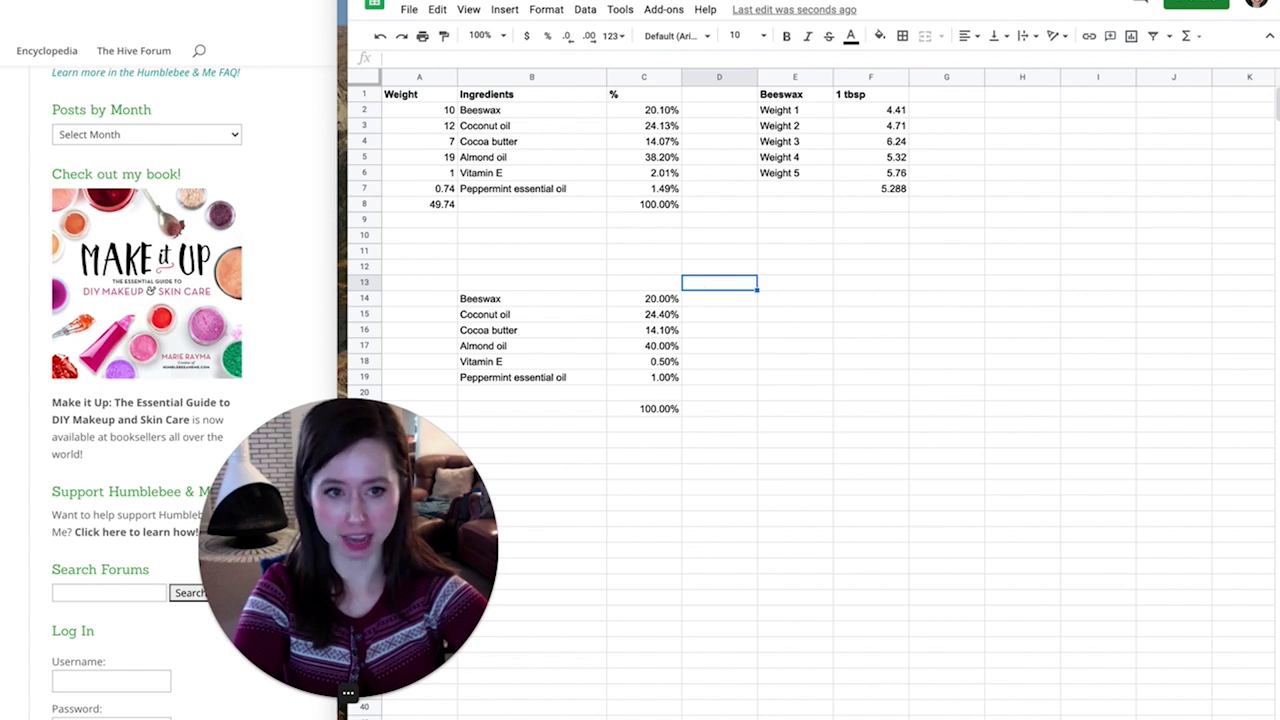
{"action": "type", "text": "50"}
{"action": "key", "text": "Return"}
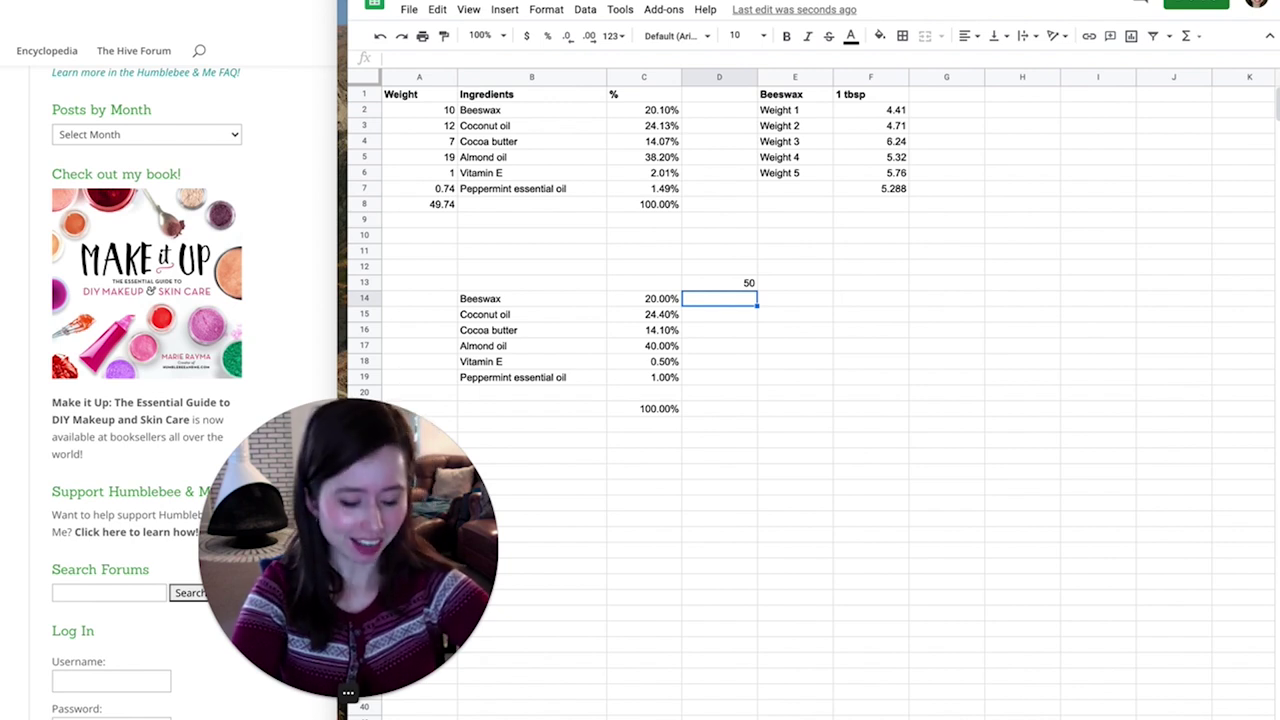
Enter =$D$13*C14 in D14, giving Beeswax 10 grams
{"action": "type", "text": "="}
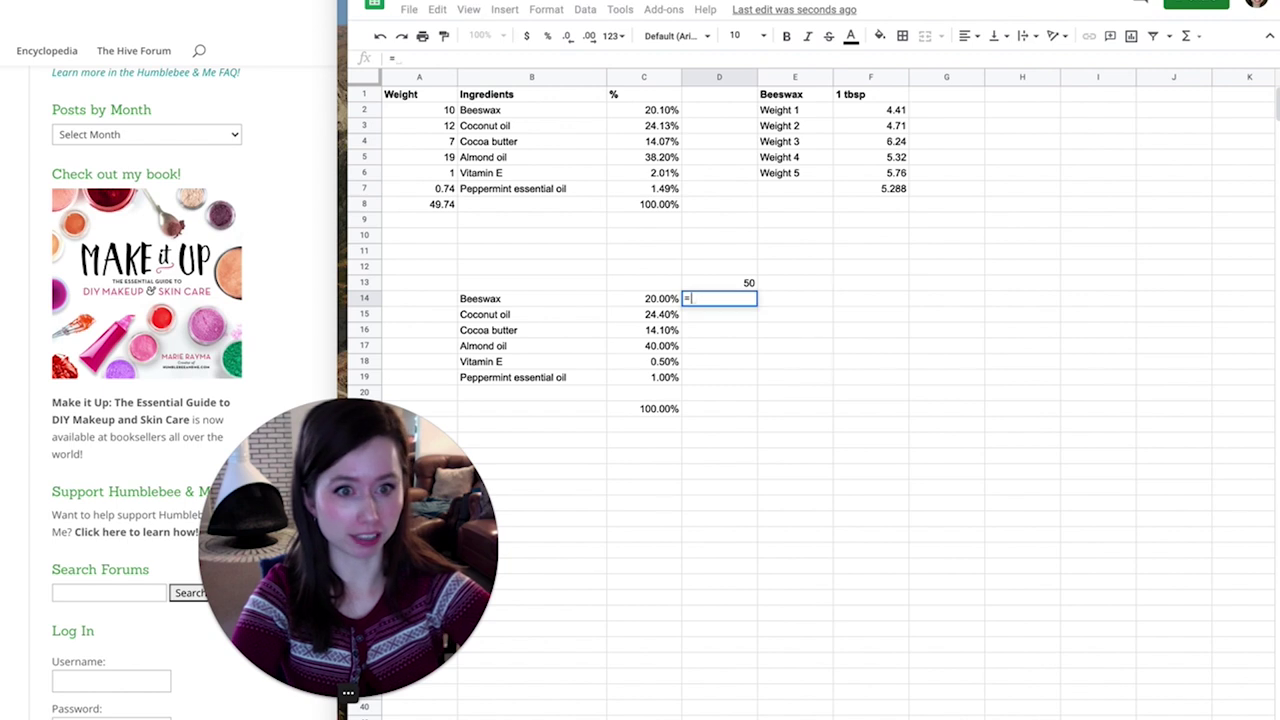
{"action": "type", "text": "$"}
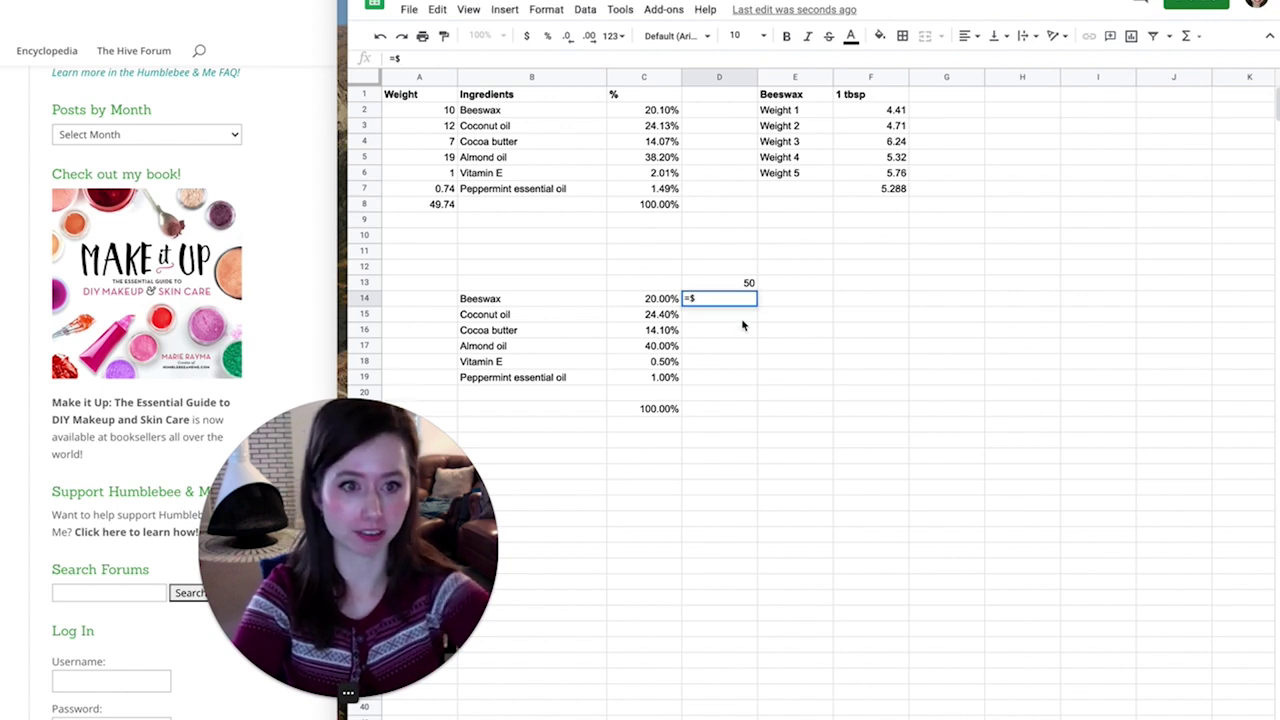
{"action": "type", "text": "D"}
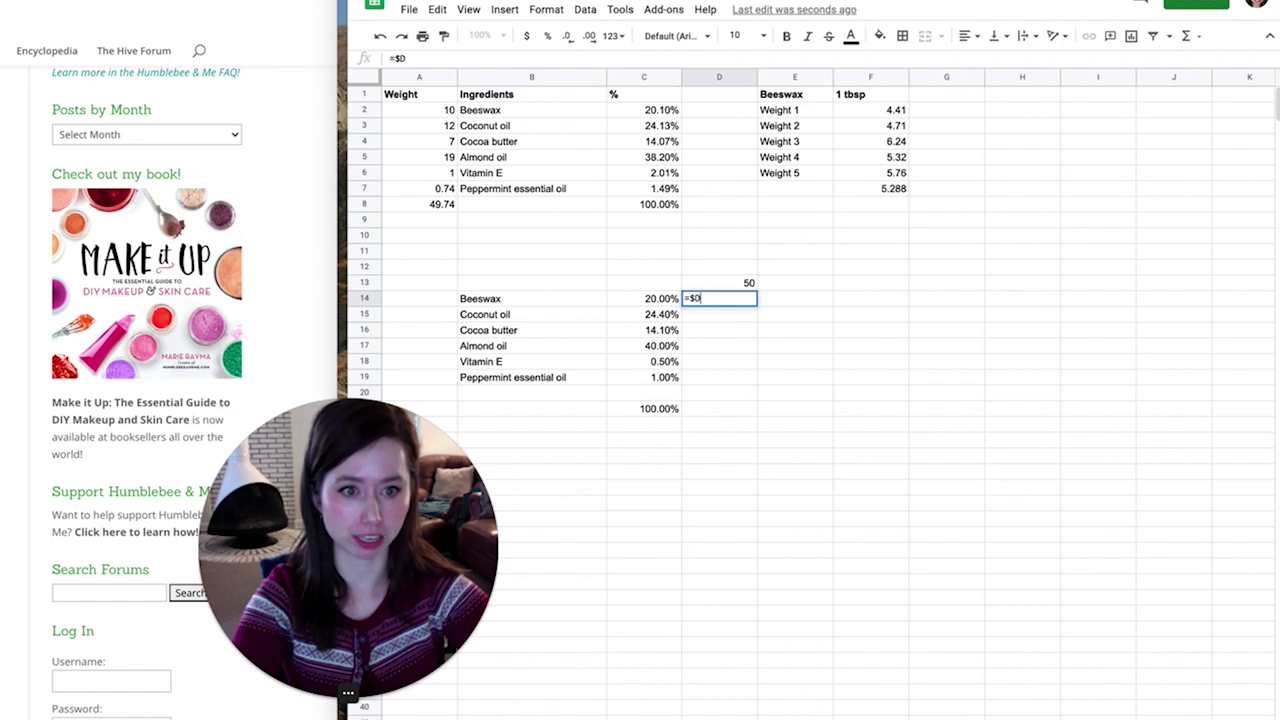
{"action": "type", "text": "$"}
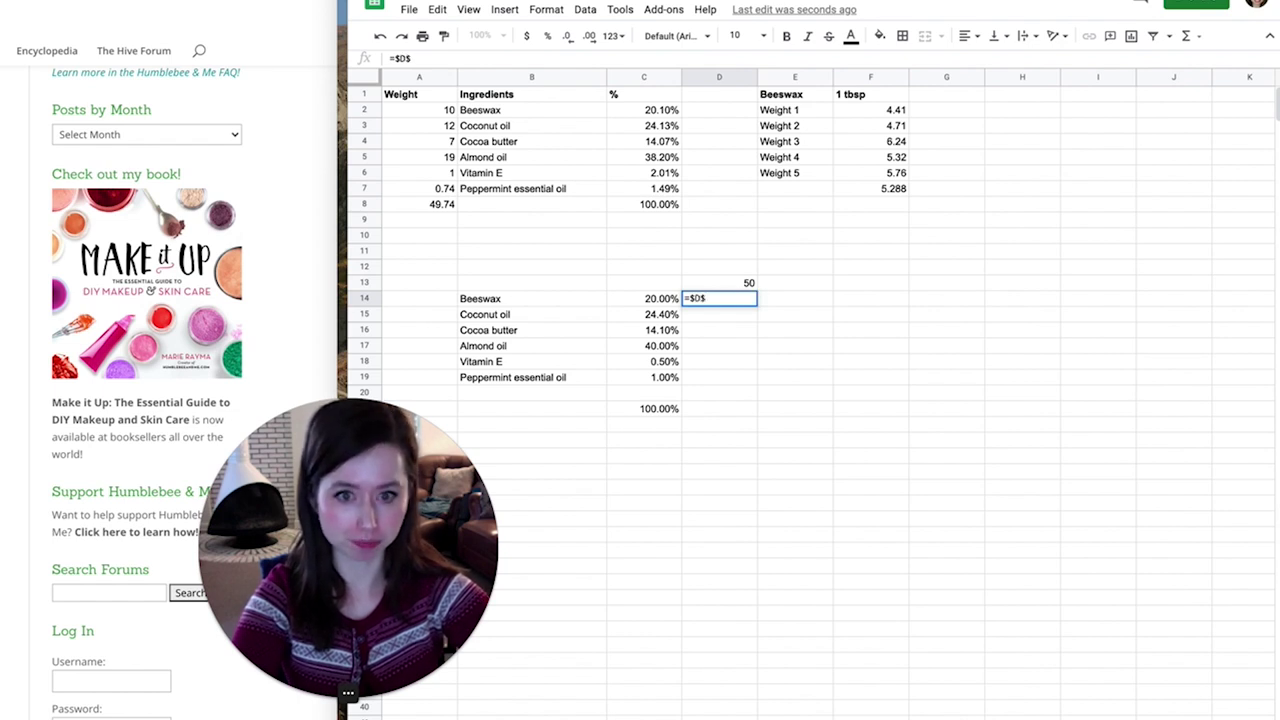
{"action": "type", "text": "13"}
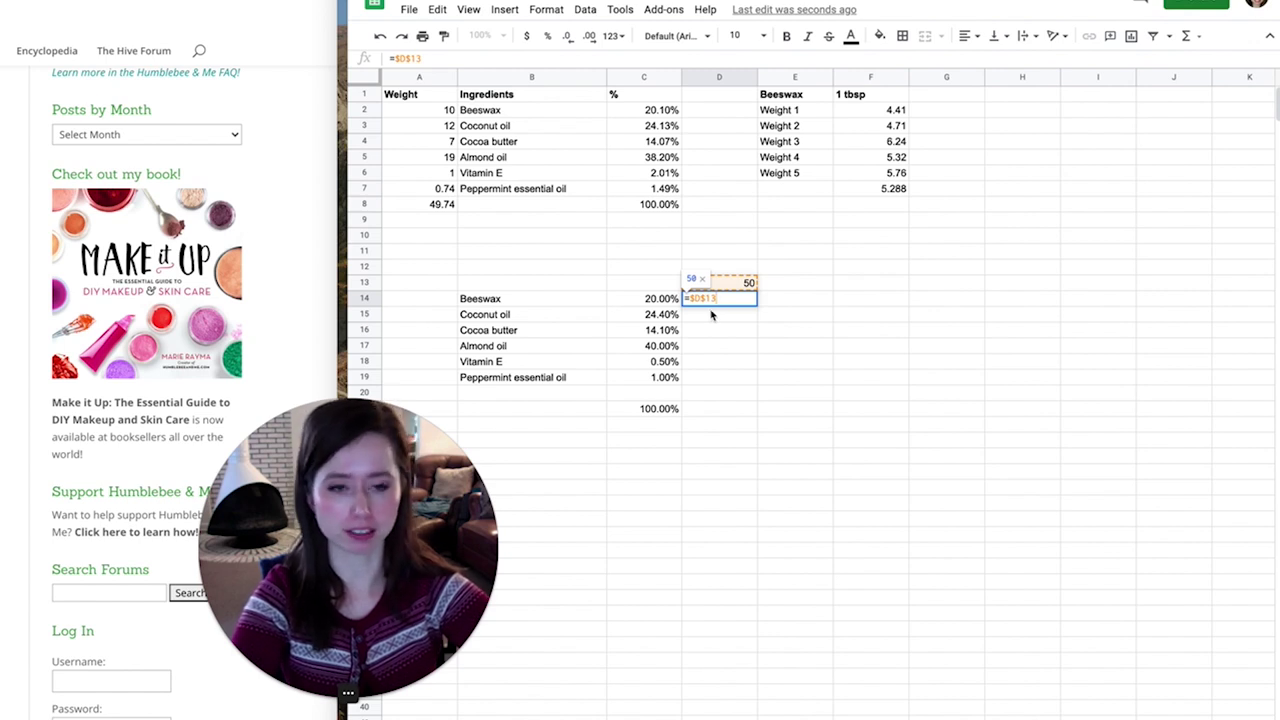
{"action": "type", "text": "*"}
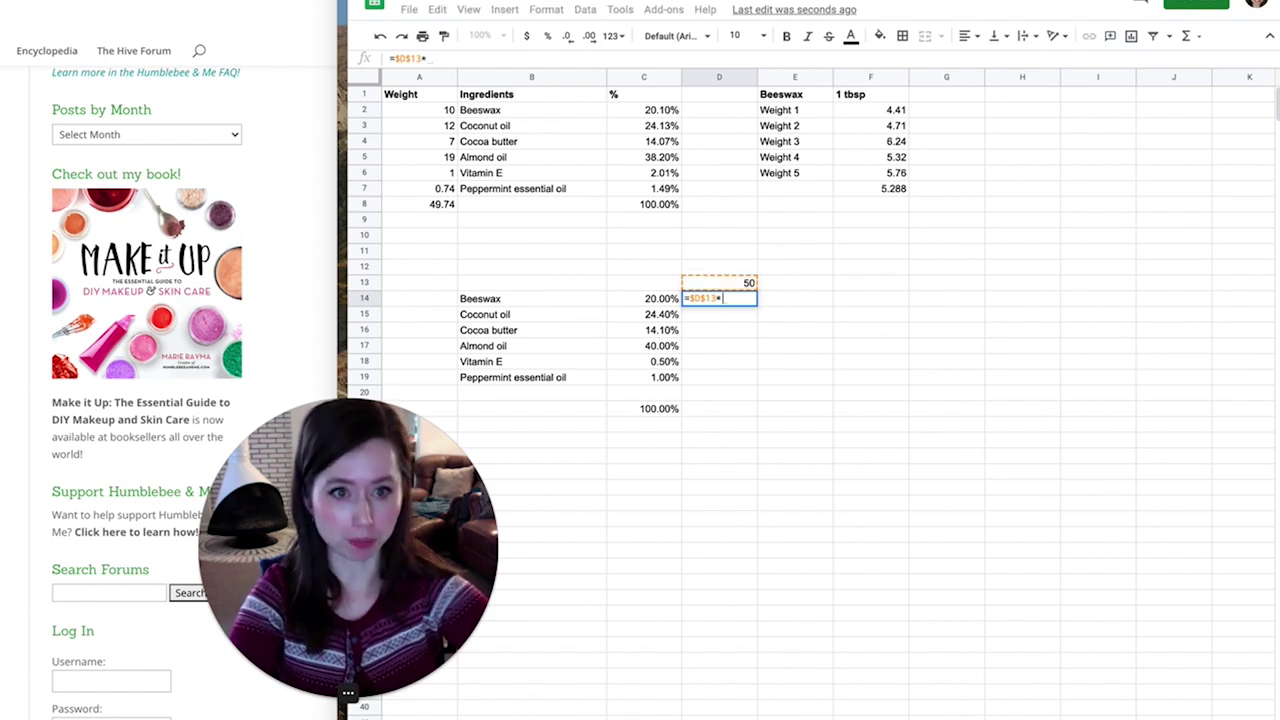
{"action": "left_click", "coordinate": [660, 300]}
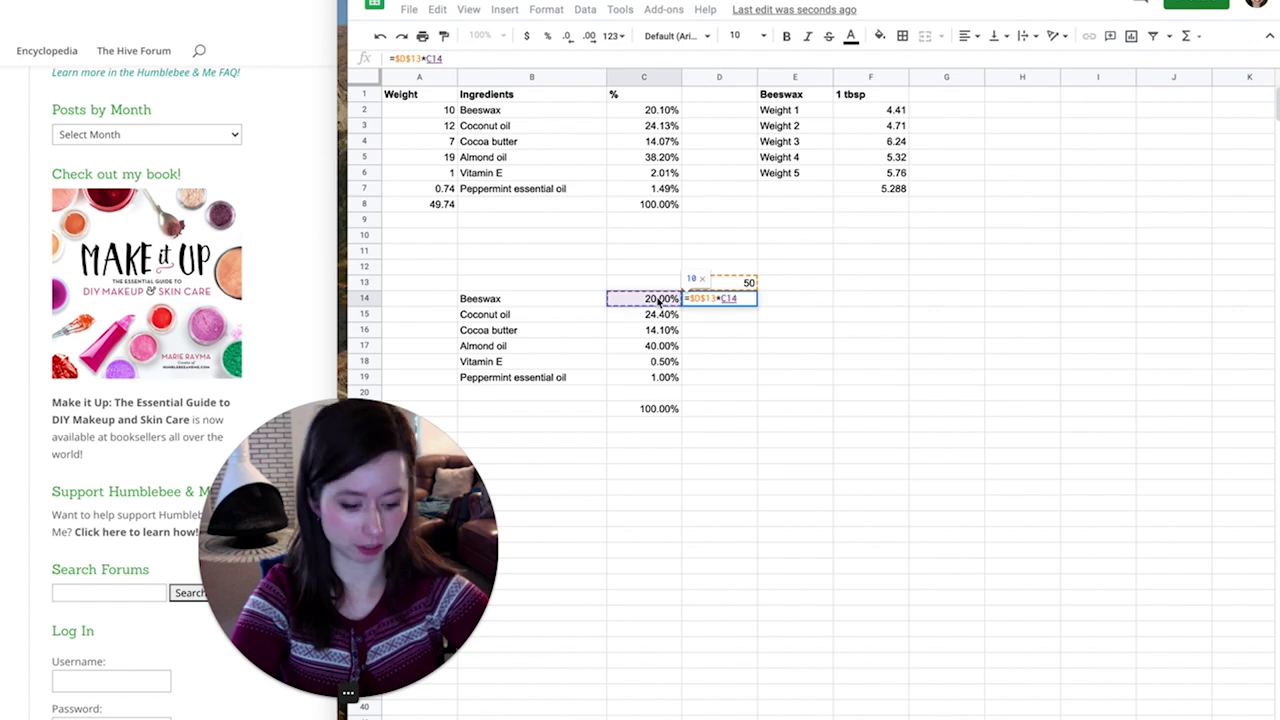
{"action": "key", "text": "Return"}
{"action": "scroll", "coordinate": [776, 366], "scroll_direction": "down", "scroll_amount": 1}
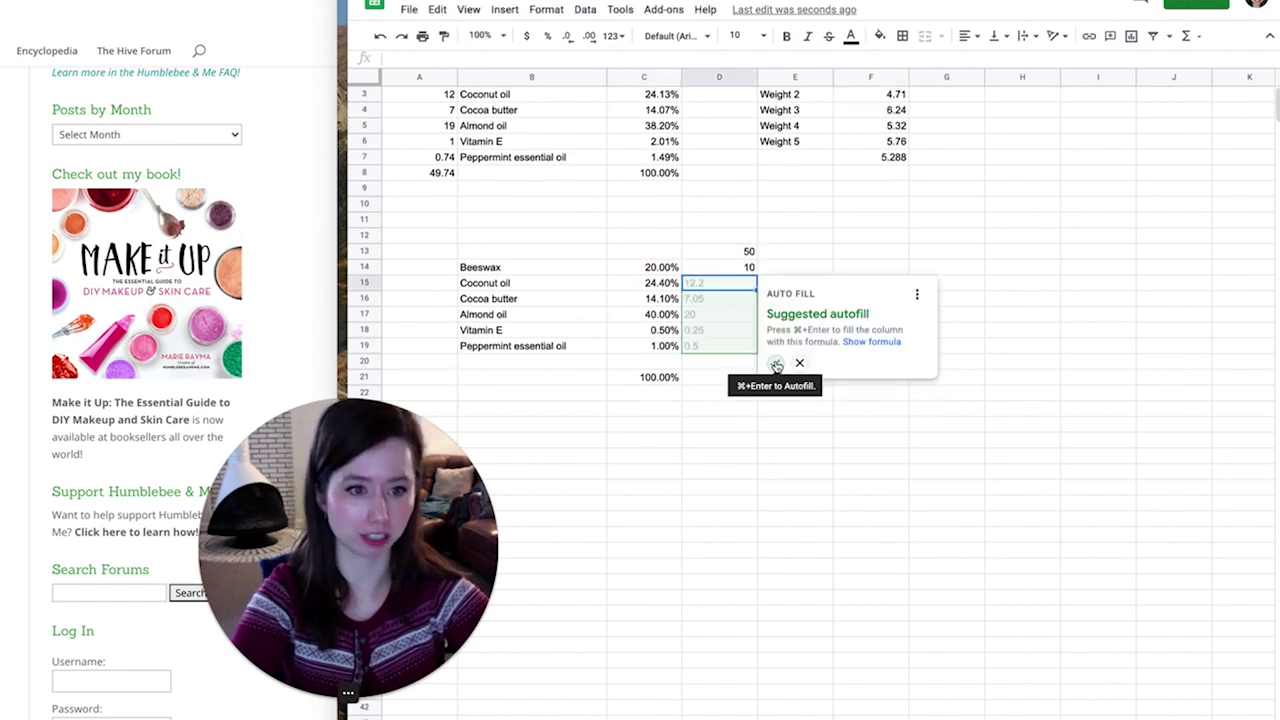
Accept the suggested autofill to copy the gram formula into D15:D19 and check the Cocoa butter and Almond oil results
{"action": "left_click", "coordinate": [776, 364]}
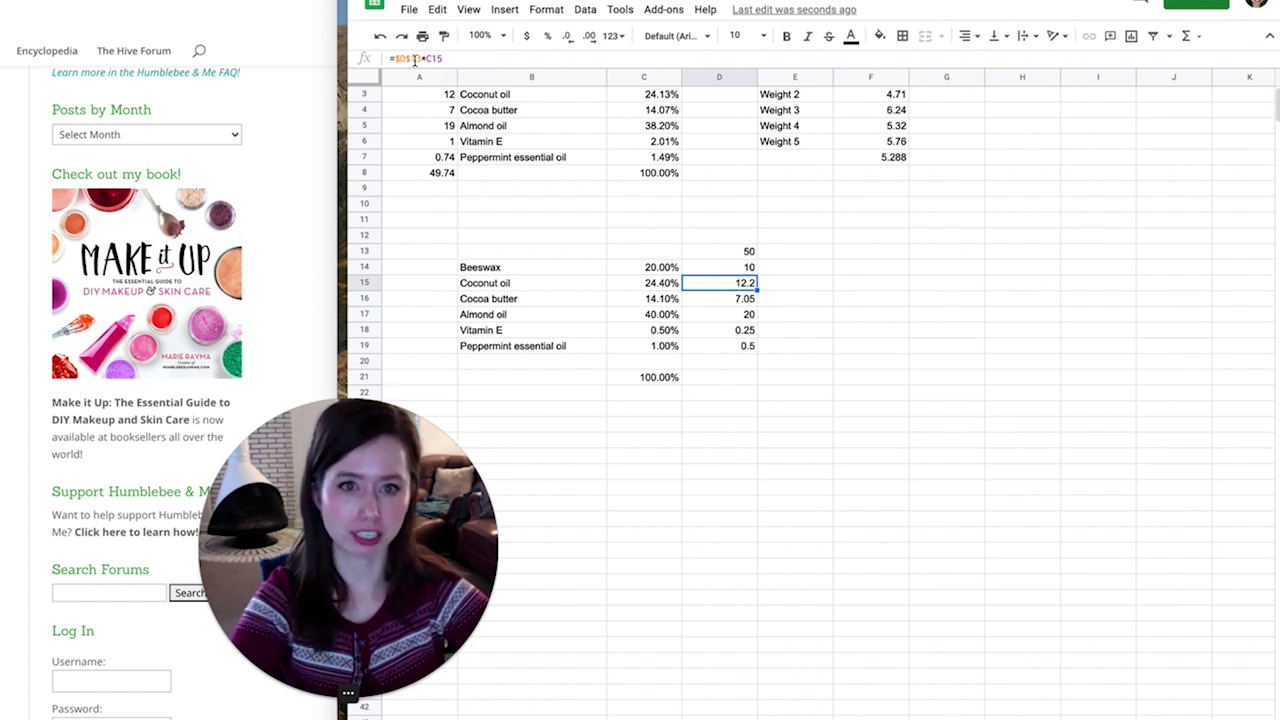
{"action": "left_click", "coordinate": [728, 300]}
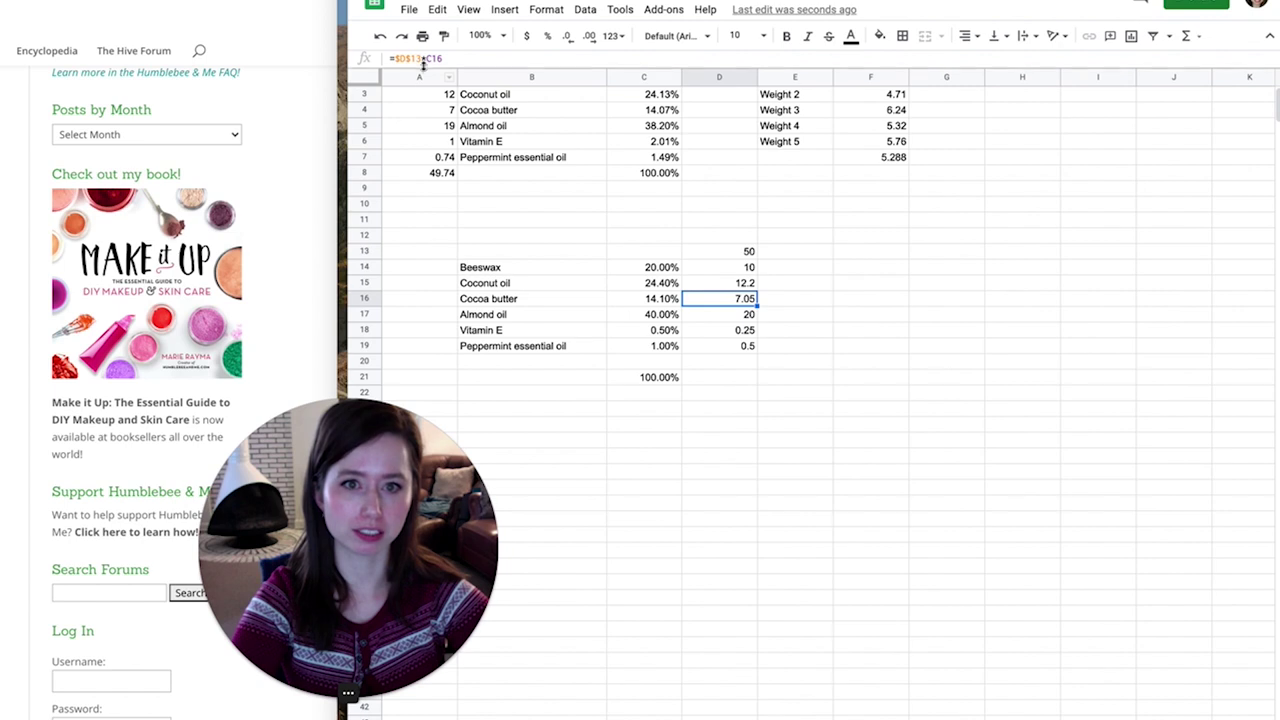
{"action": "left_click", "coordinate": [705, 318]}
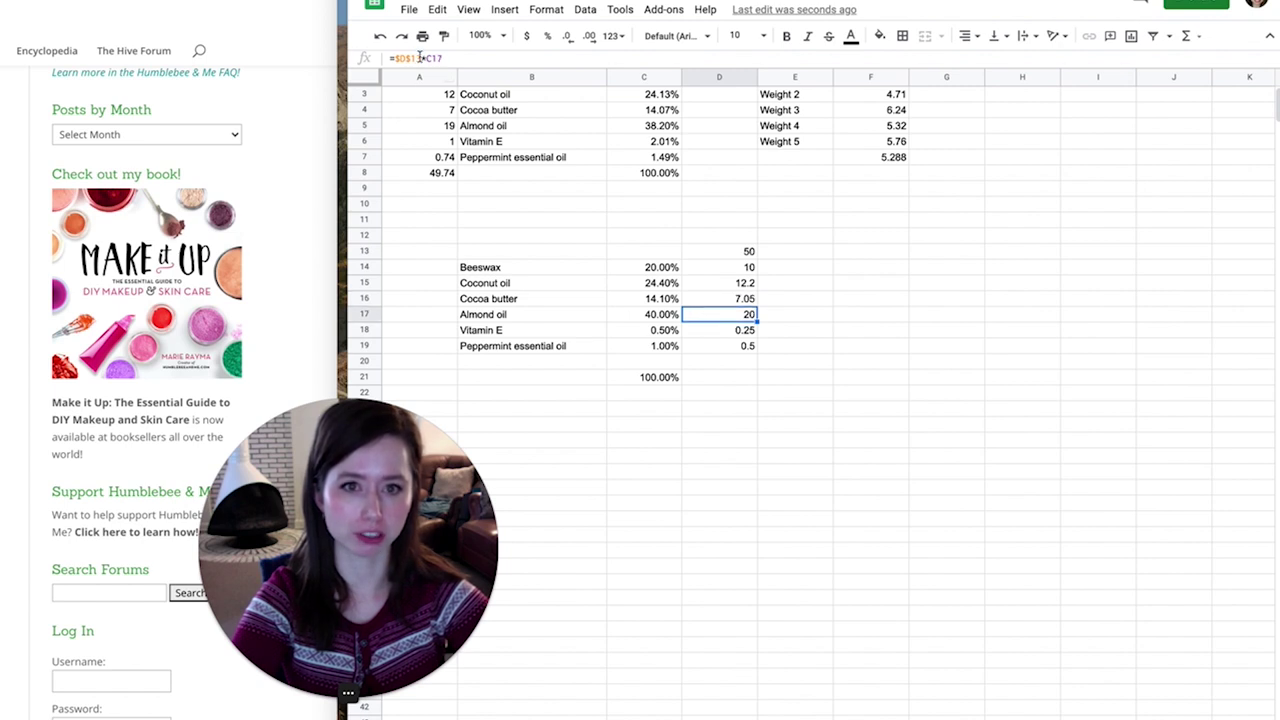
Enter the test formula =D13*C14 in E14 and fill it down column E
{"action": "left_click", "coordinate": [803, 271]}
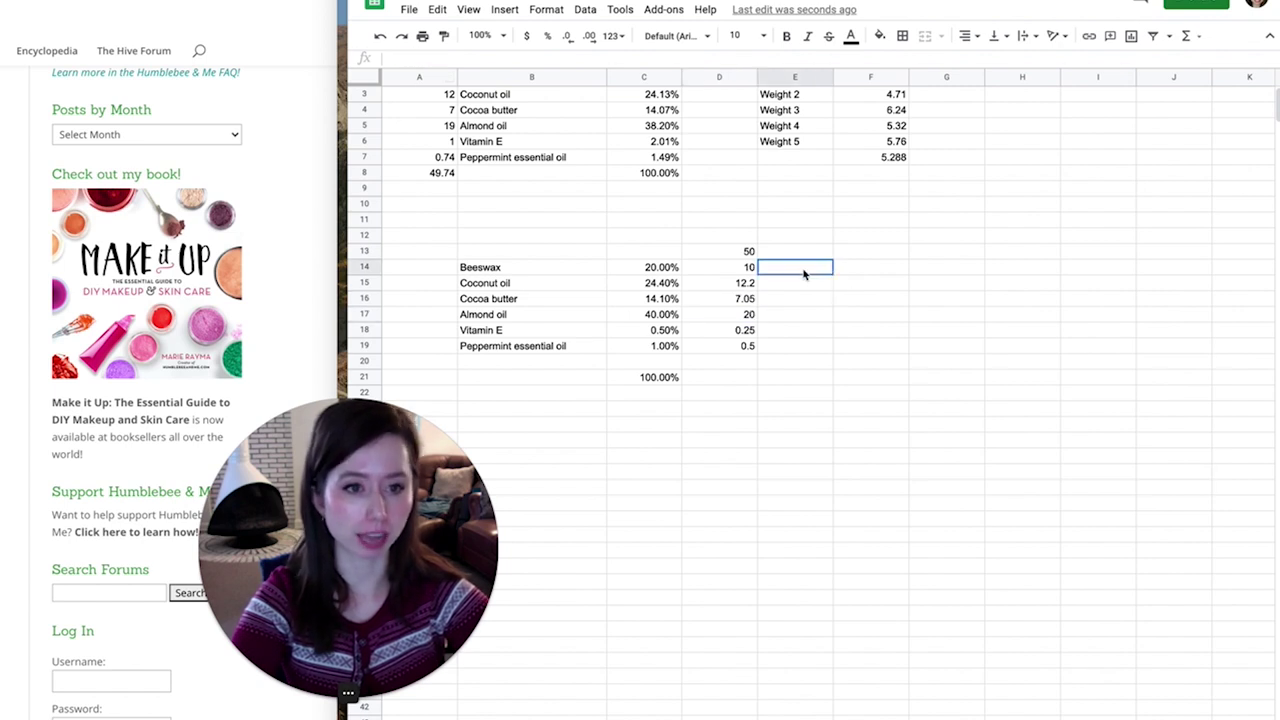
{"action": "type", "text": "=D13*"}
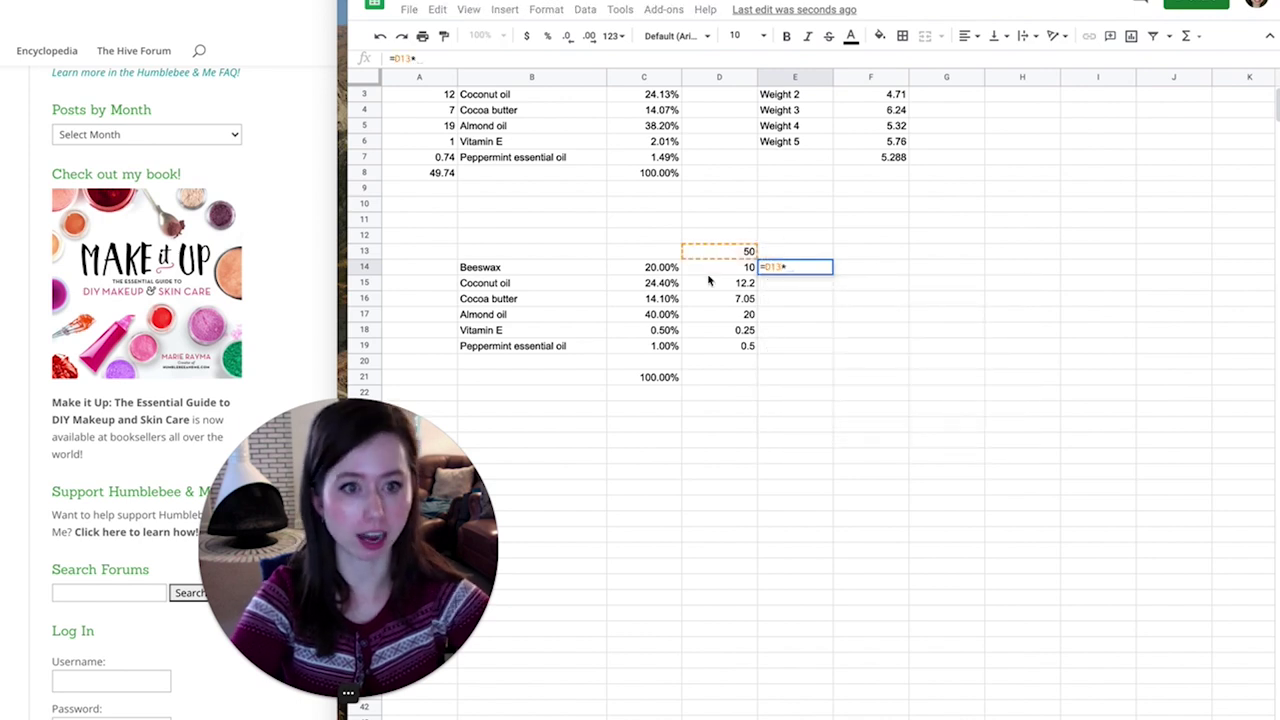
{"action": "left_click", "coordinate": [668, 267]}
{"action": "key", "text": "Return"}
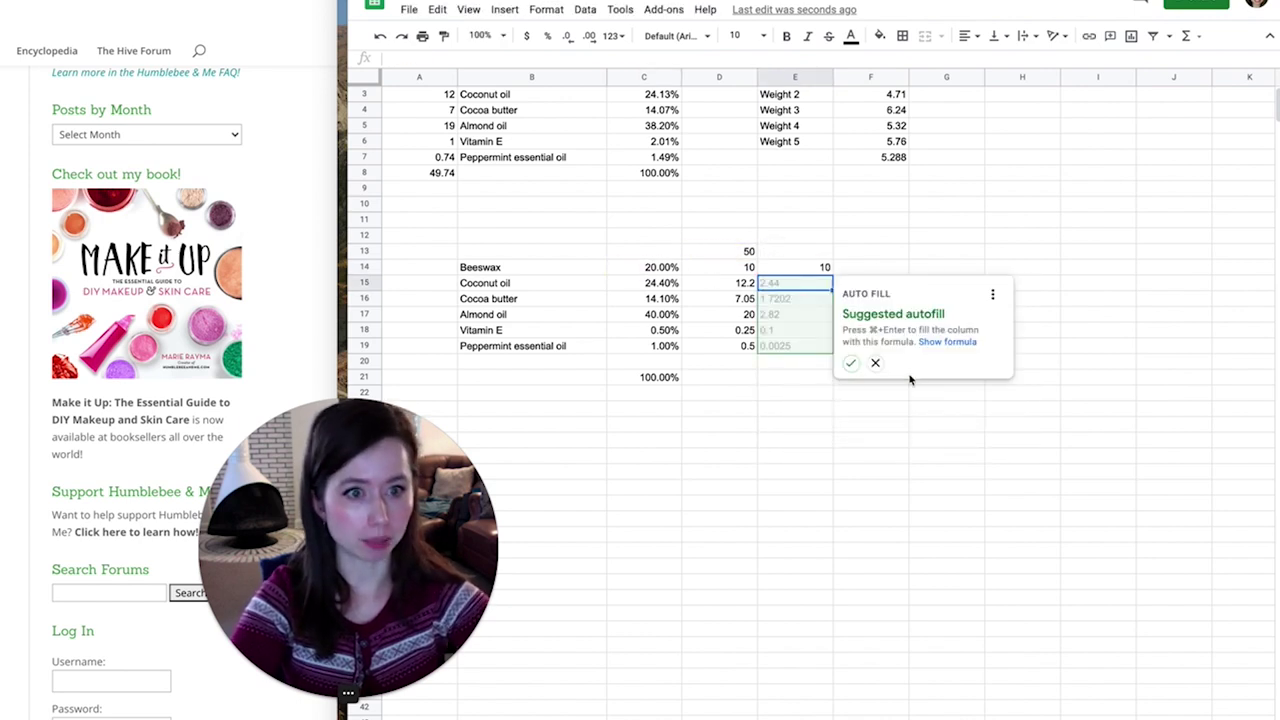
{"action": "left_click", "coordinate": [851, 363]}
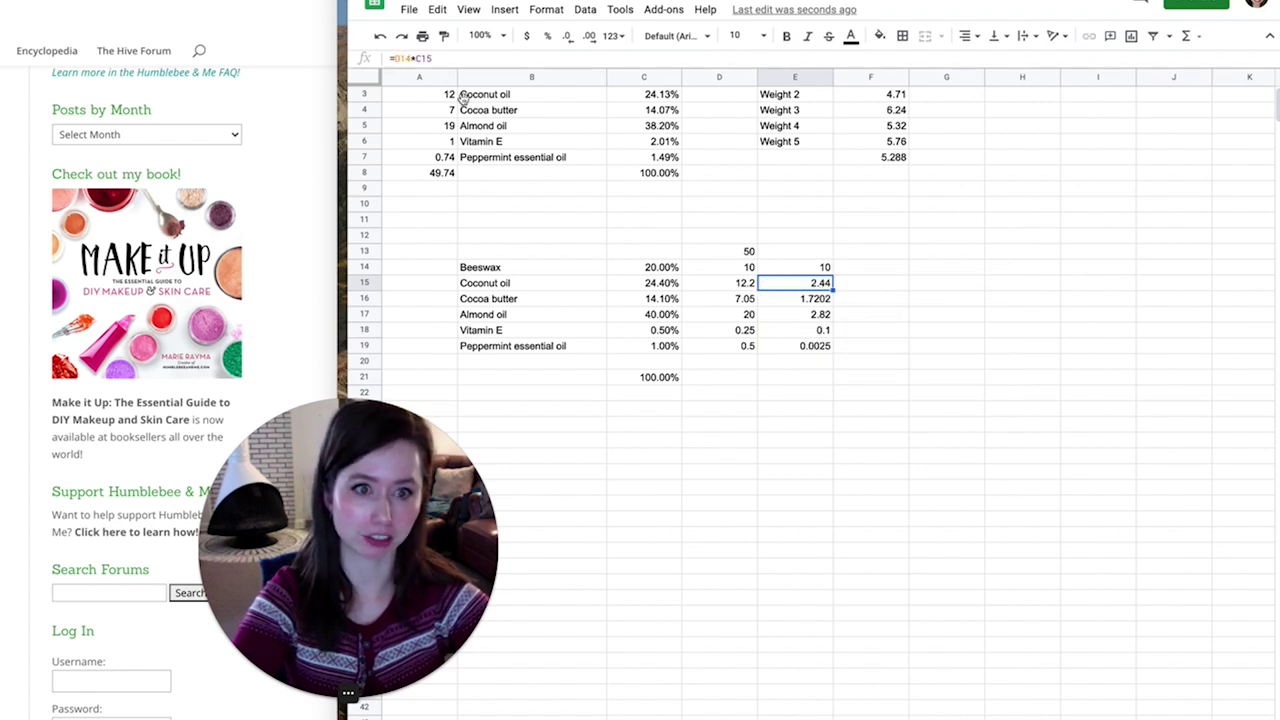
Compare against the Beeswax gram cell D14, then clear the test range E14:E19
{"action": "left_click", "coordinate": [749, 269]}
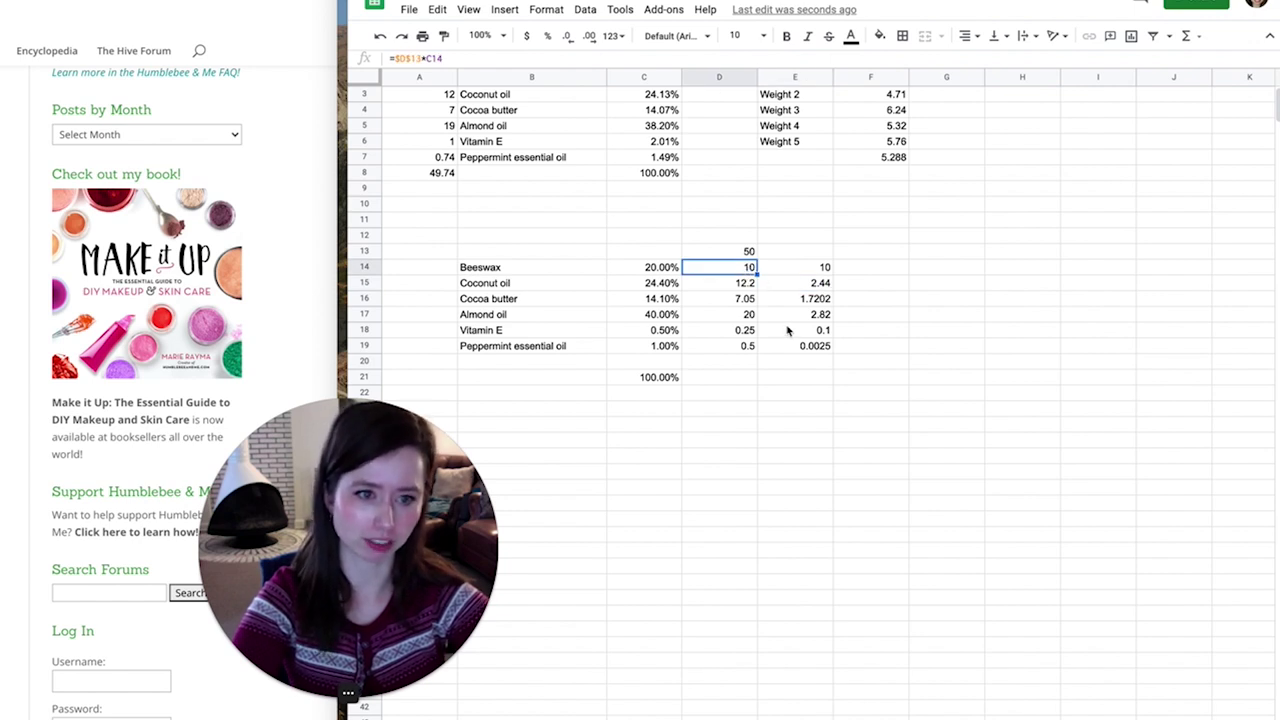
{"action": "left_click", "coordinate": [815, 270]}
{"action": "left_click", "coordinate": [815, 350], "text": "shift"}
{"action": "key", "text": "Delete"}
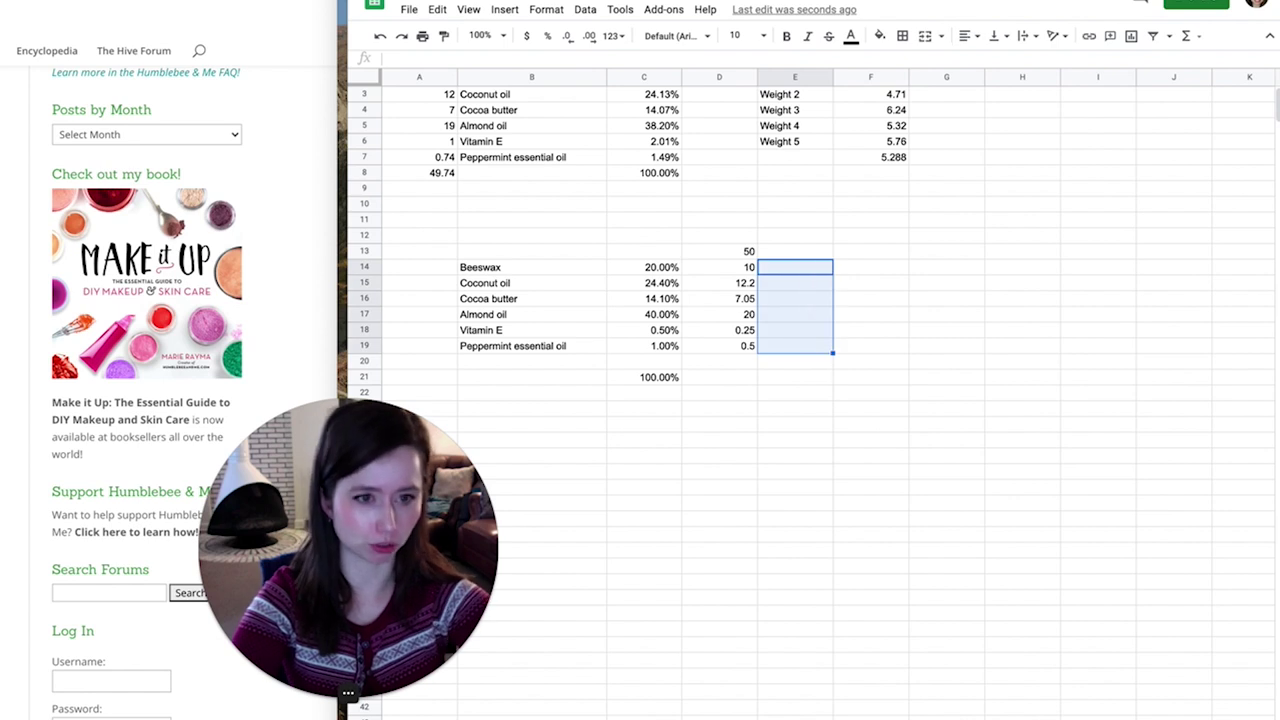
{"action": "left_click", "coordinate": [749, 271]}
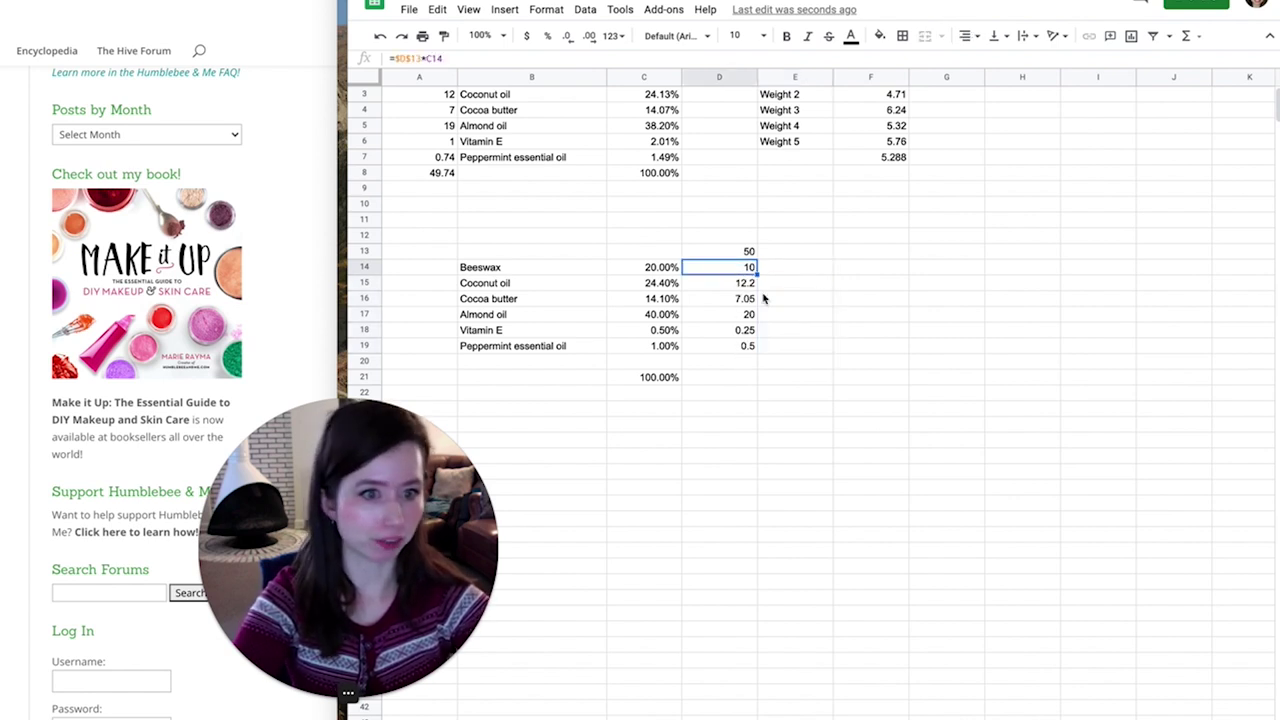
Try batch sizes of 22 and then 4.5 in D13 to watch the gram amounts rescale
{"action": "left_click", "coordinate": [749, 252]}
{"action": "type", "text": "22"}
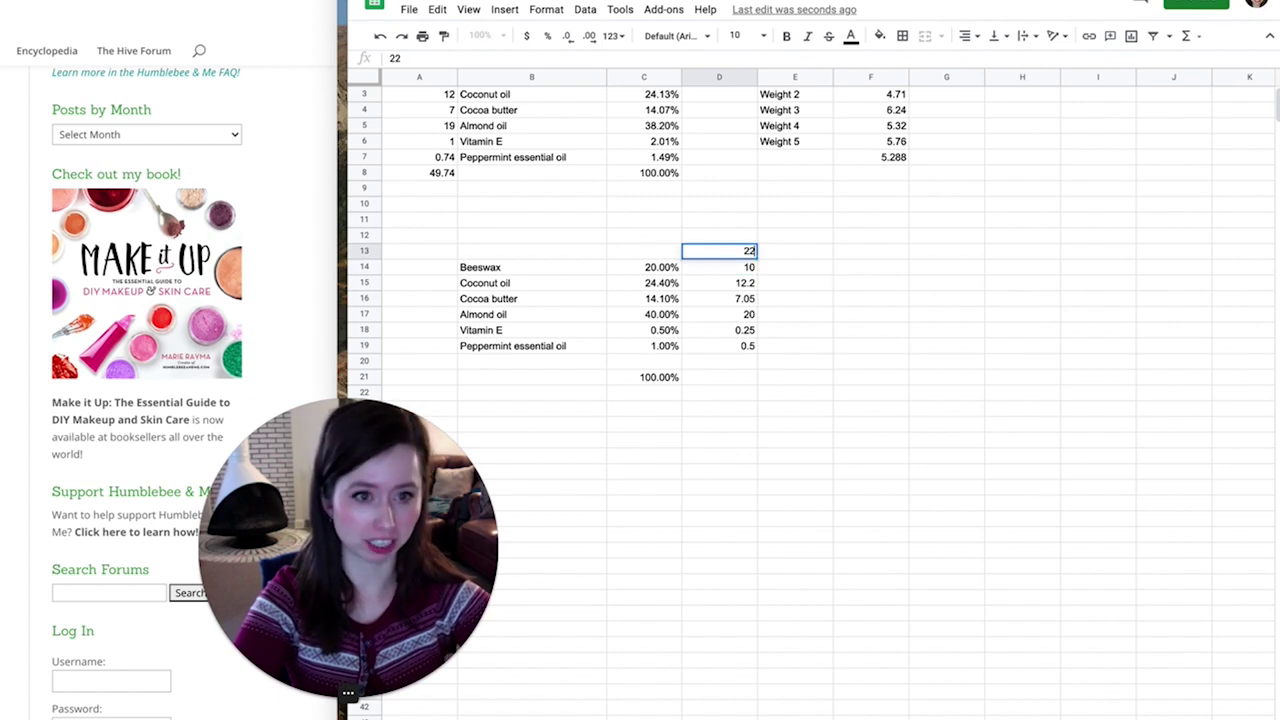
{"action": "key", "text": "Return"}
{"action": "left_click", "coordinate": [729, 254]}
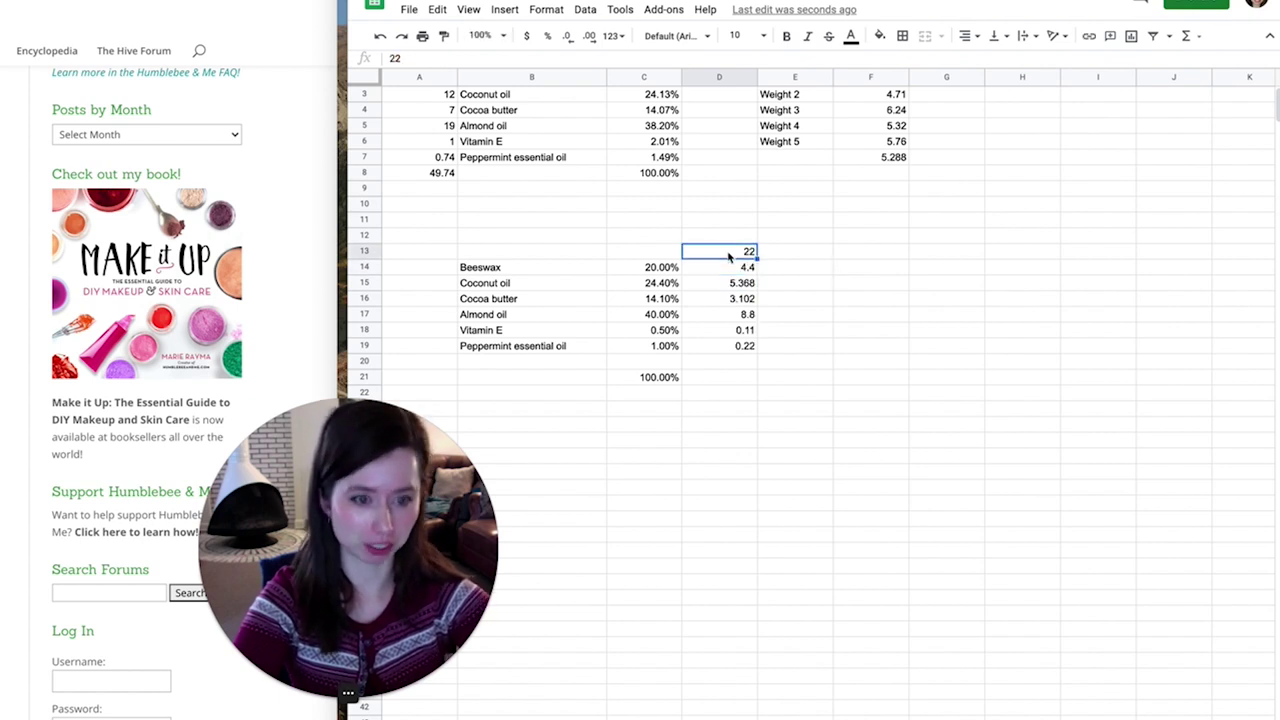
{"action": "type", "text": "4.5"}
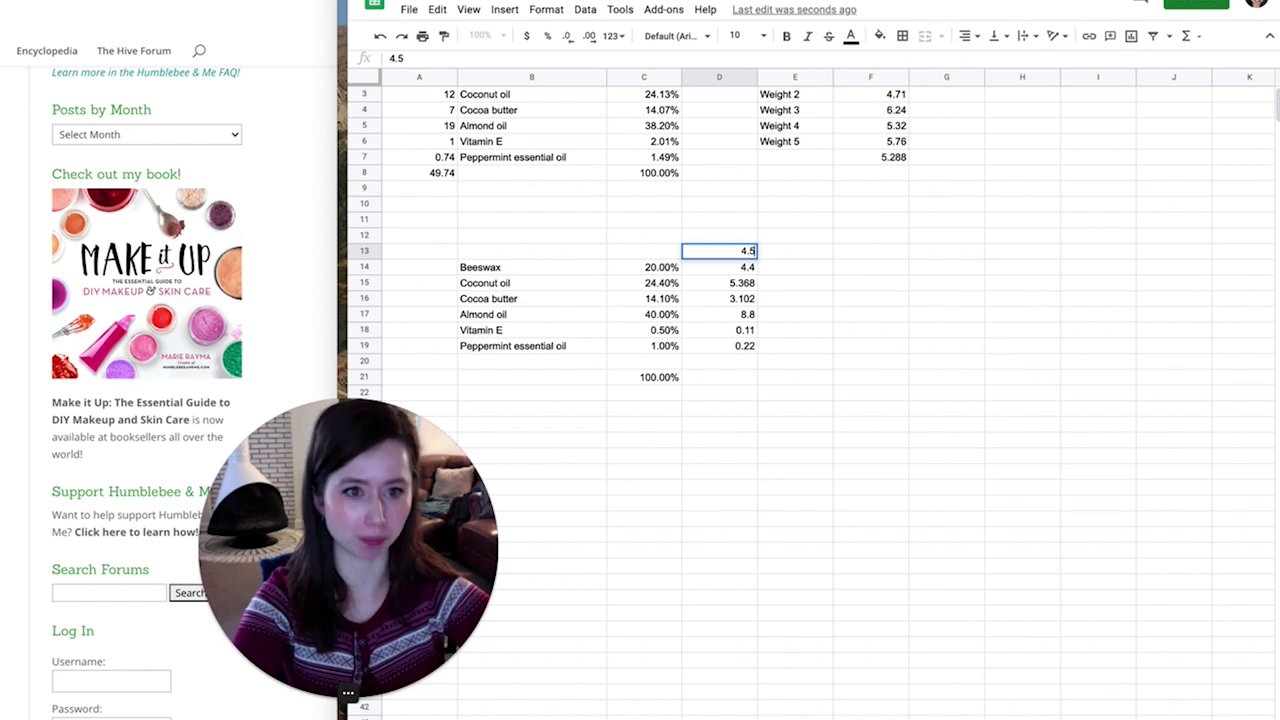
{"action": "key", "text": "Return"}
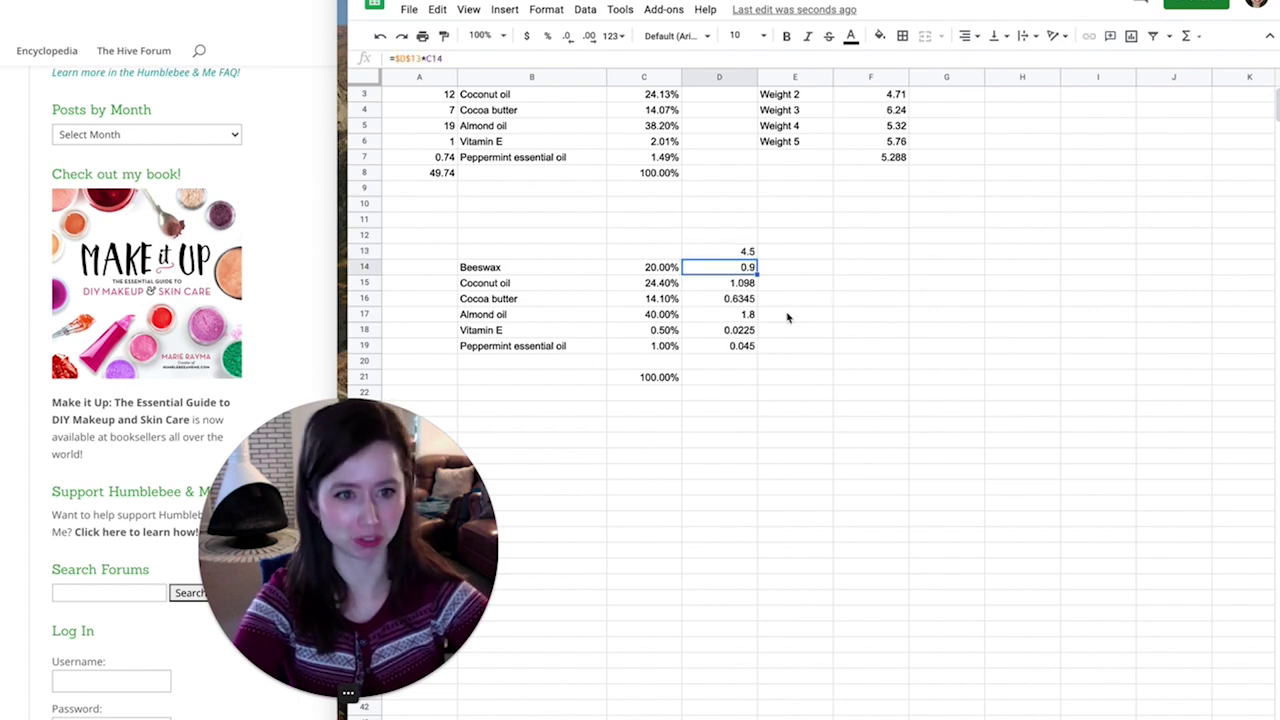
Show the gram amounts in D14:D19 with three decimal places
{"action": "left_click", "coordinate": [744, 346], "text": "shift"}
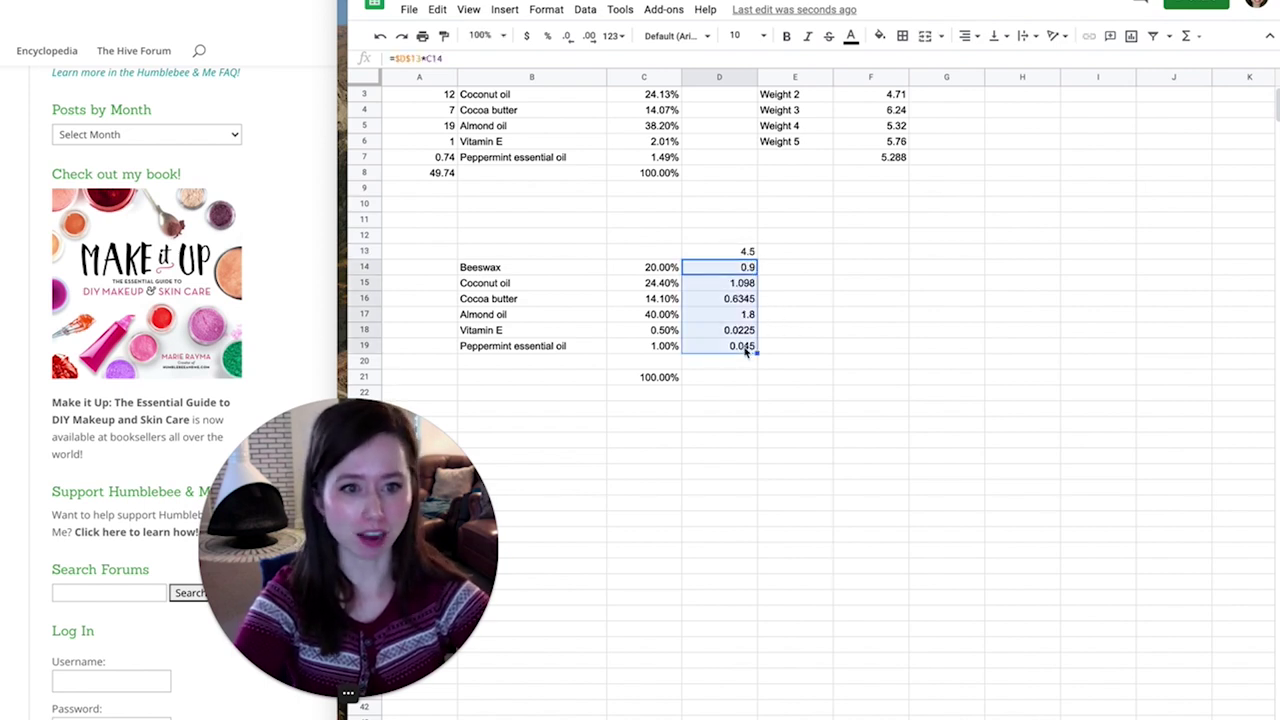
{"action": "left_click", "coordinate": [589, 38]}
{"action": "left_click", "coordinate": [589, 38]}
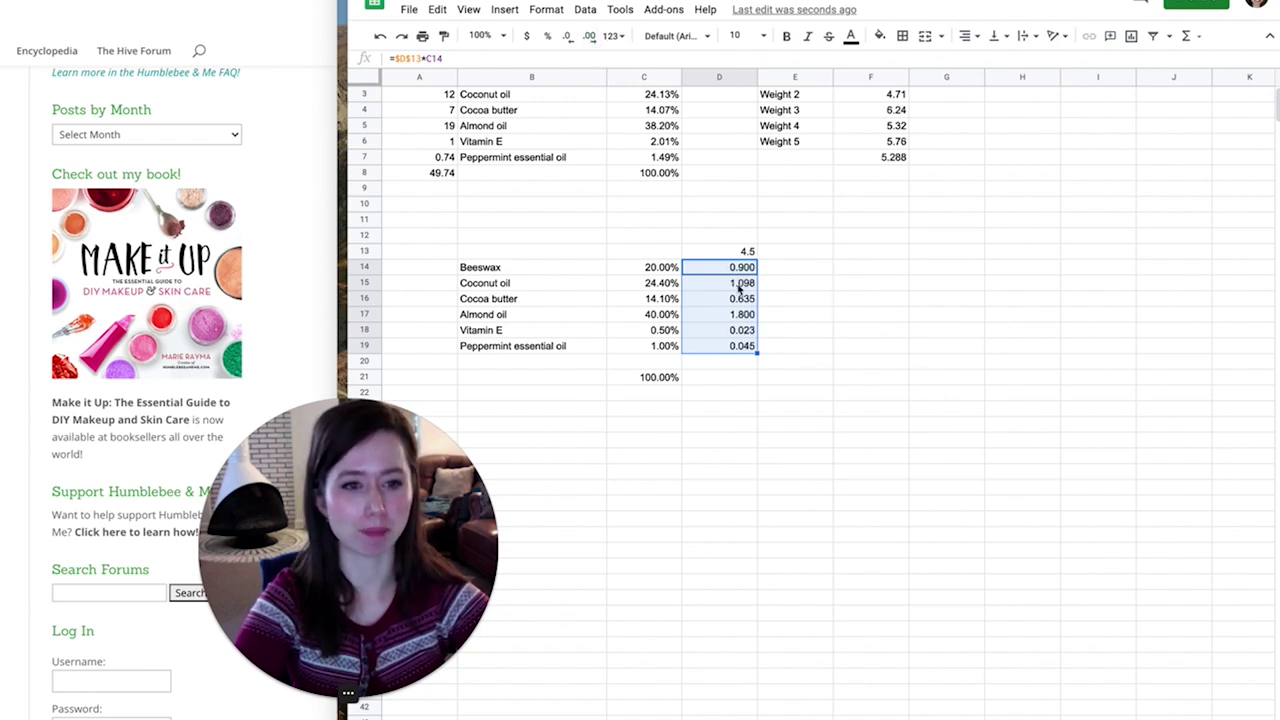
{"action": "left_click", "coordinate": [775, 257]}
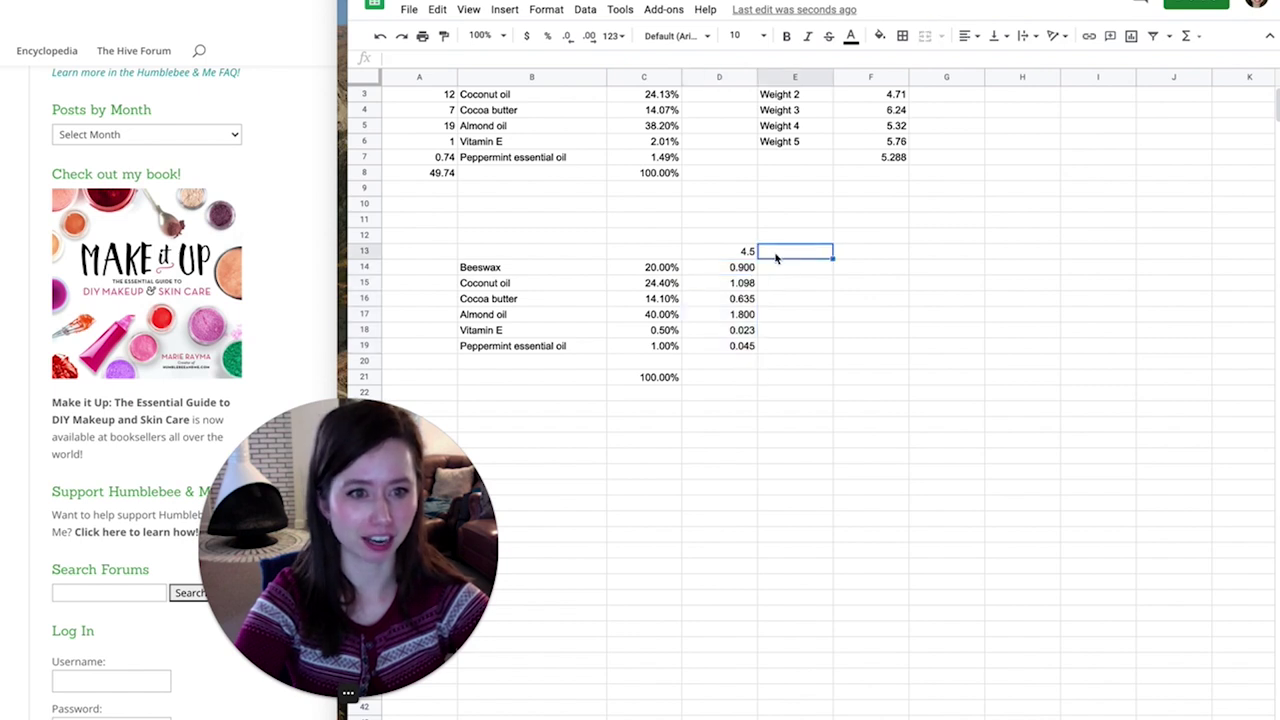
Set the batch size in D13 back to 50
{"action": "left_click", "coordinate": [755, 257]}
{"action": "type", "text": "50"}
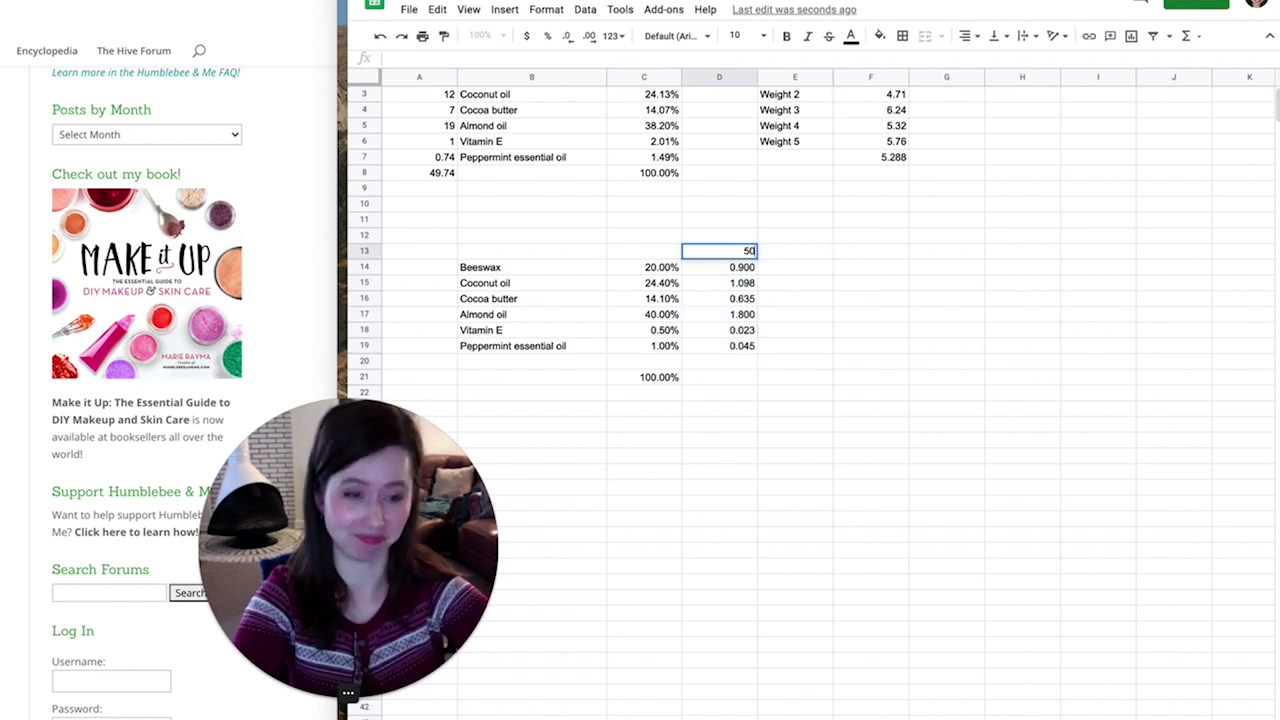
{"action": "key", "text": "Return"}
{"action": "left_click", "coordinate": [755, 257]}
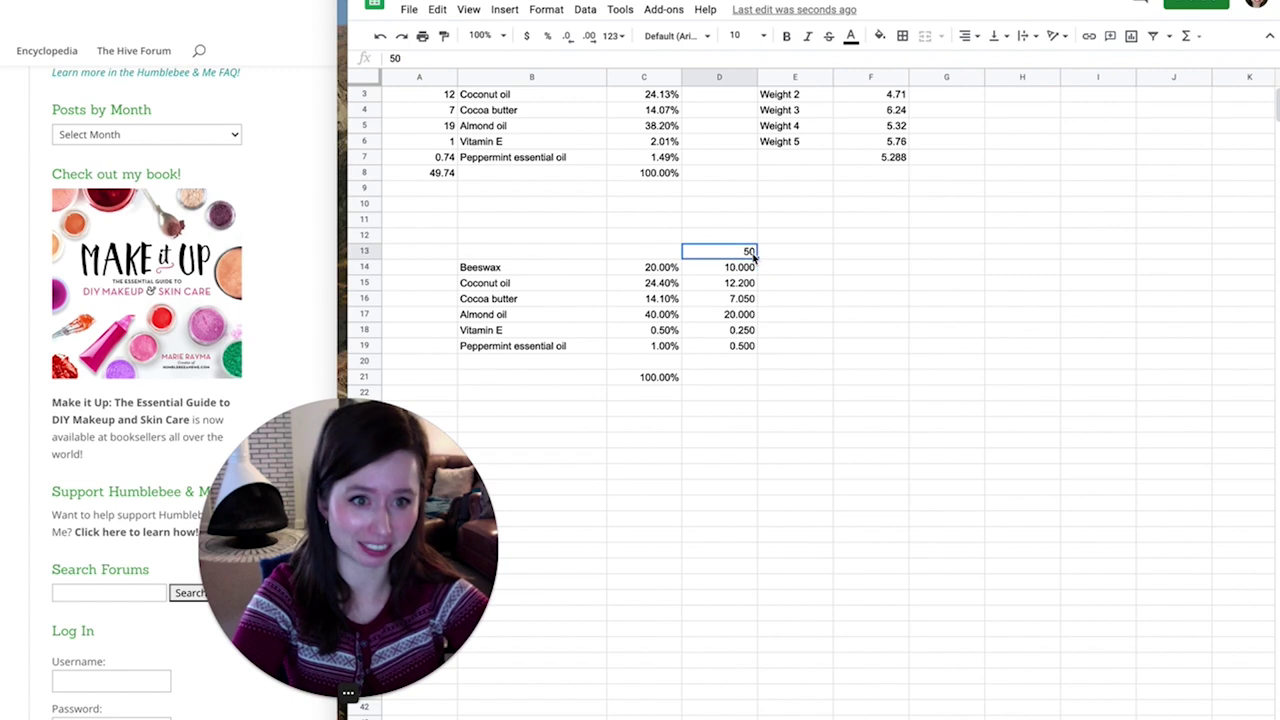